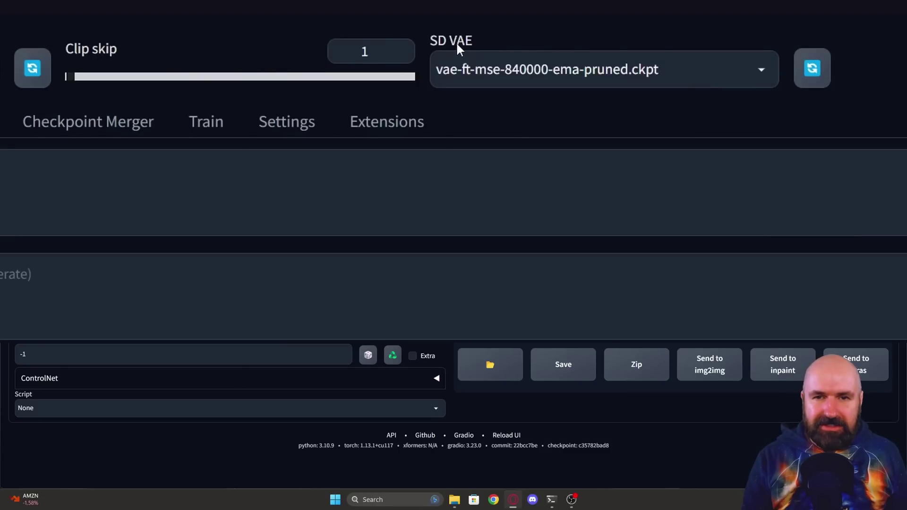
Step: List the SD VAE dropdown choices, then switch to the Civitai ReV Animated model tab
left_click(597, 68)
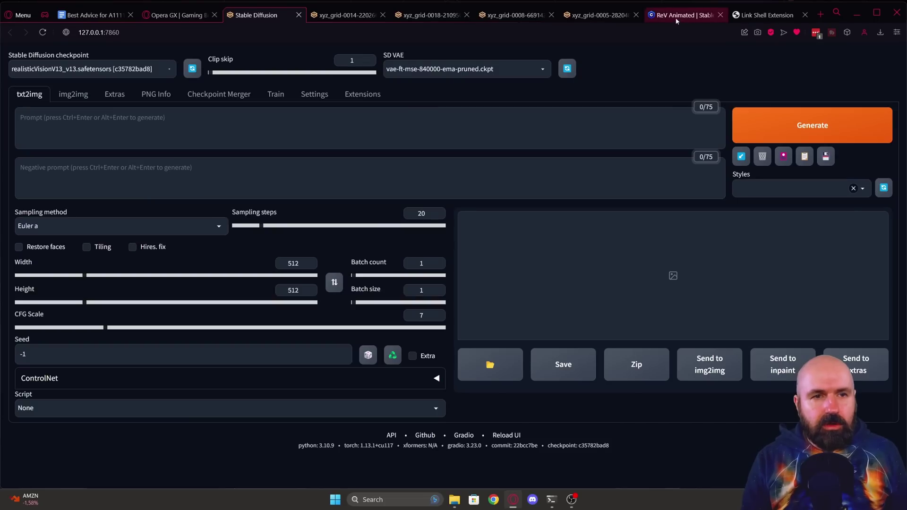
left_click(676, 18)
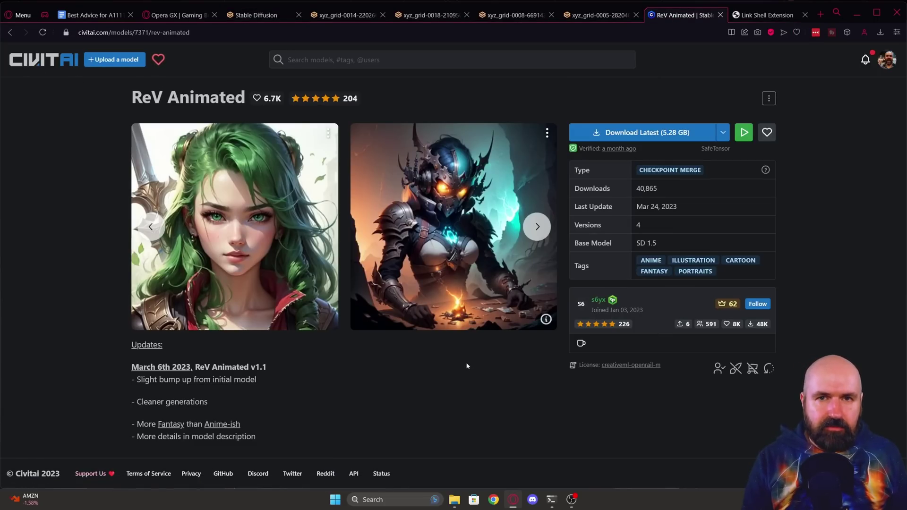
Step: Scroll the ReV Animated page and highlight the VERSION DESCRIPTION note about recommended VAEs
scroll(439, 347, "down", 5)
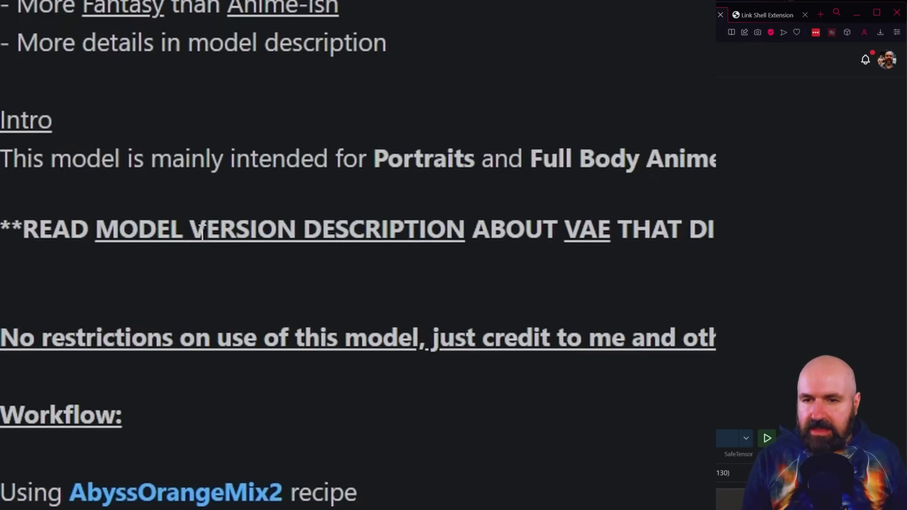
left_click_drag(202, 231, 455, 243)
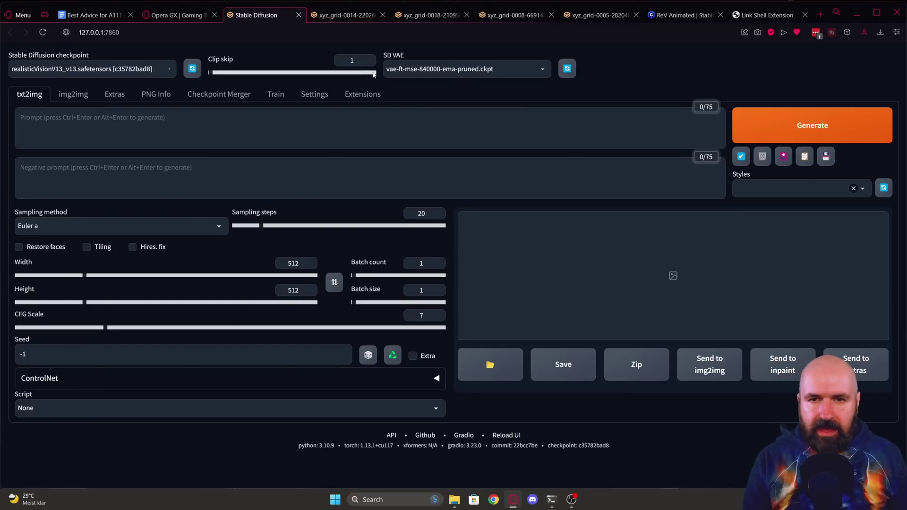
Step: In Settings, highlight the CLIP skip and SD VAE quicksettings entries
left_click(323, 96)
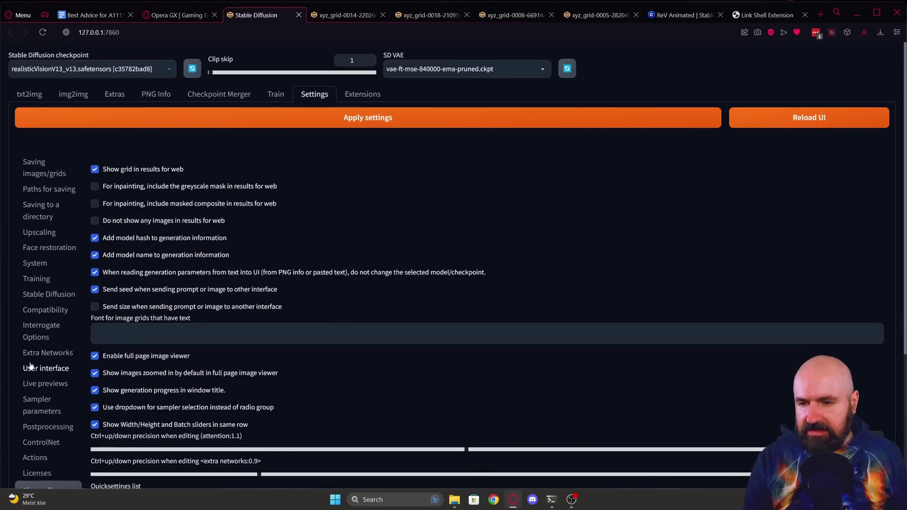
scroll(294, 296, "down", 4)
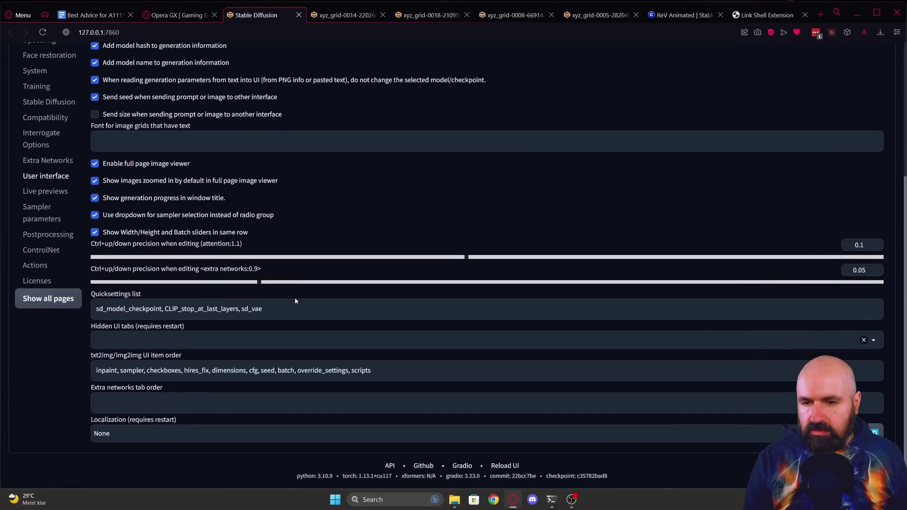
mouse_move(95, 300)
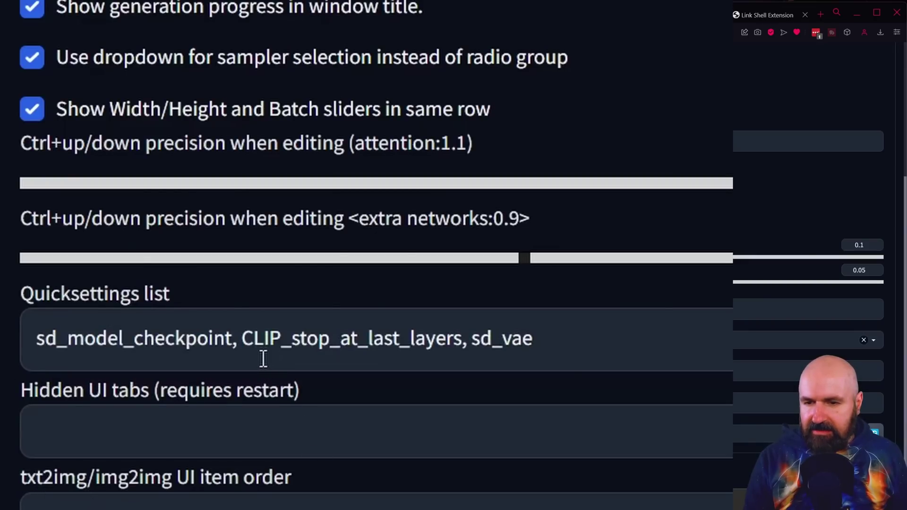
left_click_drag(242, 341, 556, 336)
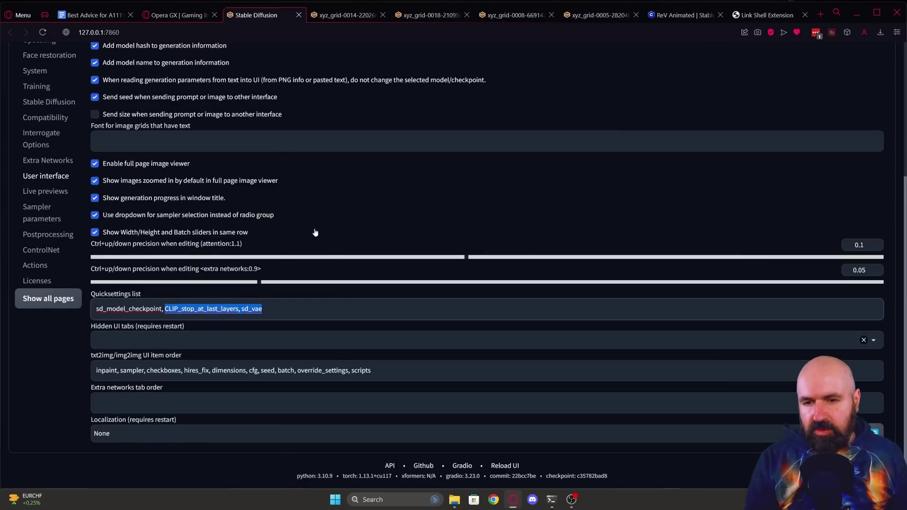
Step: Untick 'Show Width/Height and Batch sliders in same row', apply settings and reload the UI
left_click(687, 109)
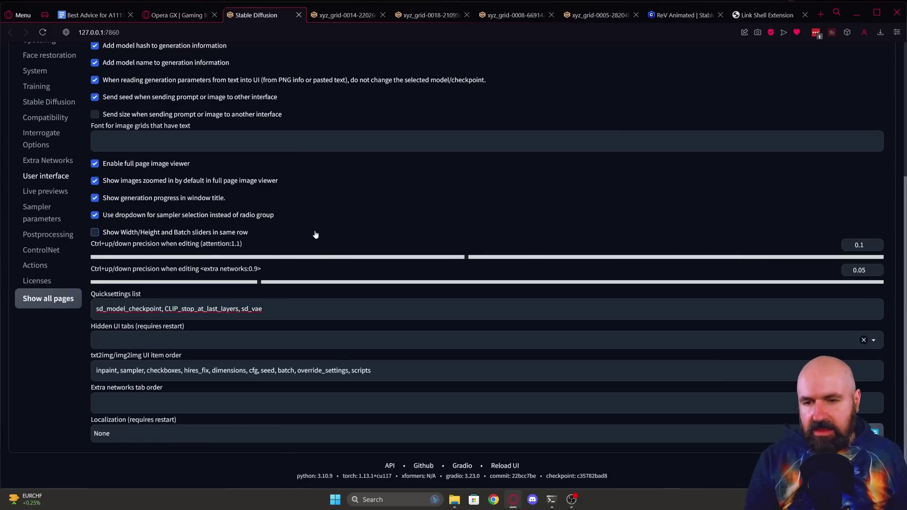
scroll(736, 427, "up", 4)
left_click(346, 122)
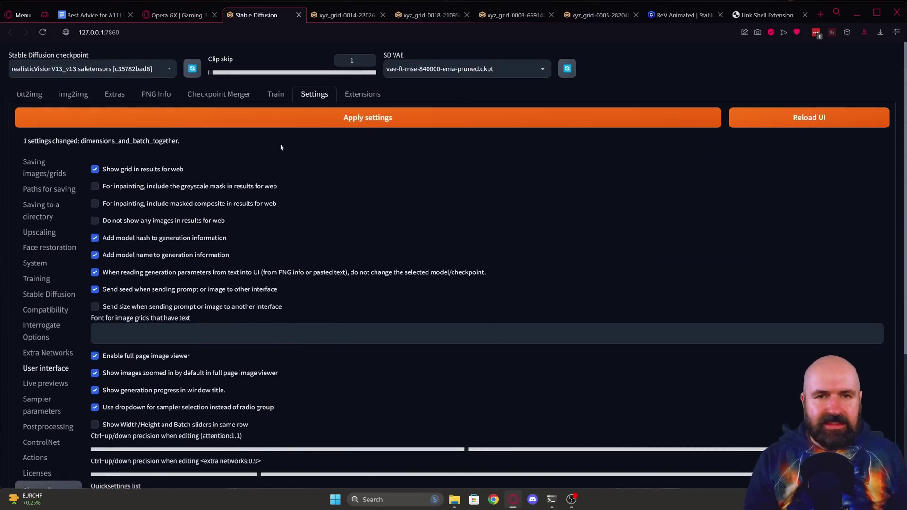
key("F5")
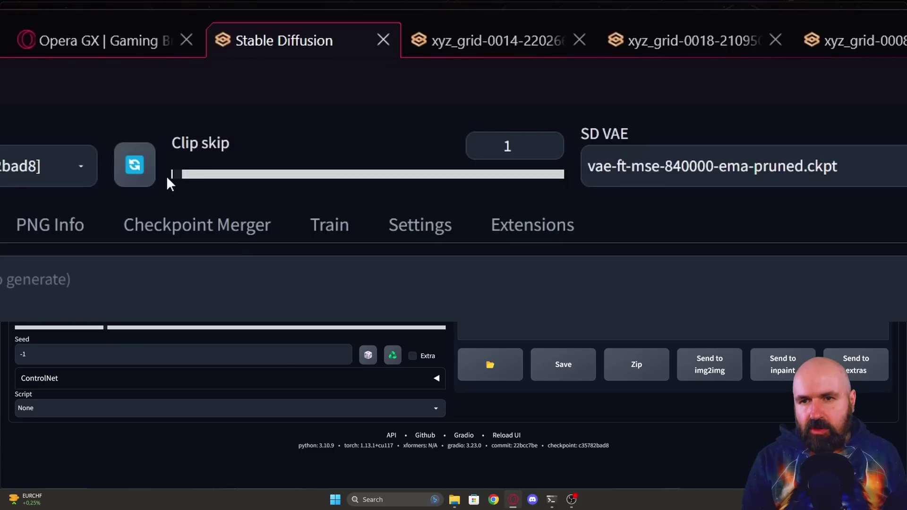
Step: Slide Clip skip to 7, then 12, back to 1, and view the xyz_grid-0014 comparison
left_click_drag(208, 72, 300, 72)
left_click_drag(386, 171, 556, 171)
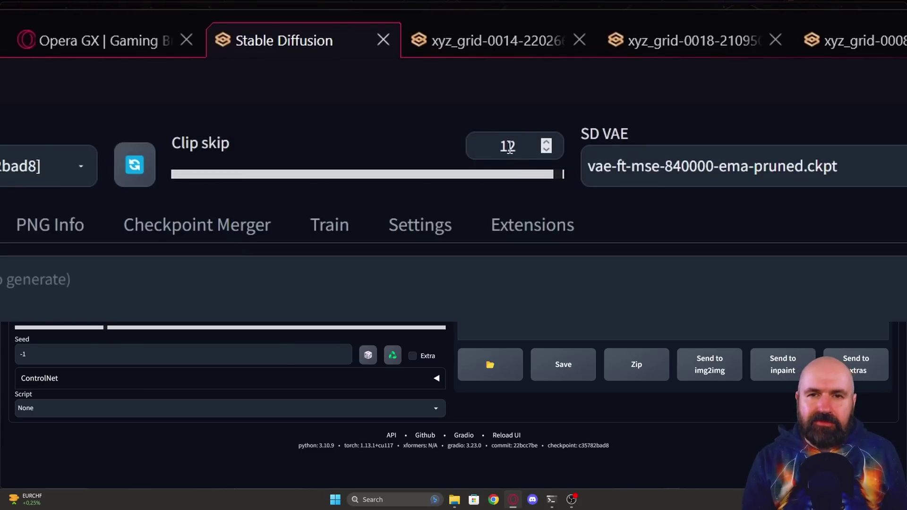
left_click_drag(562, 176, 179, 174)
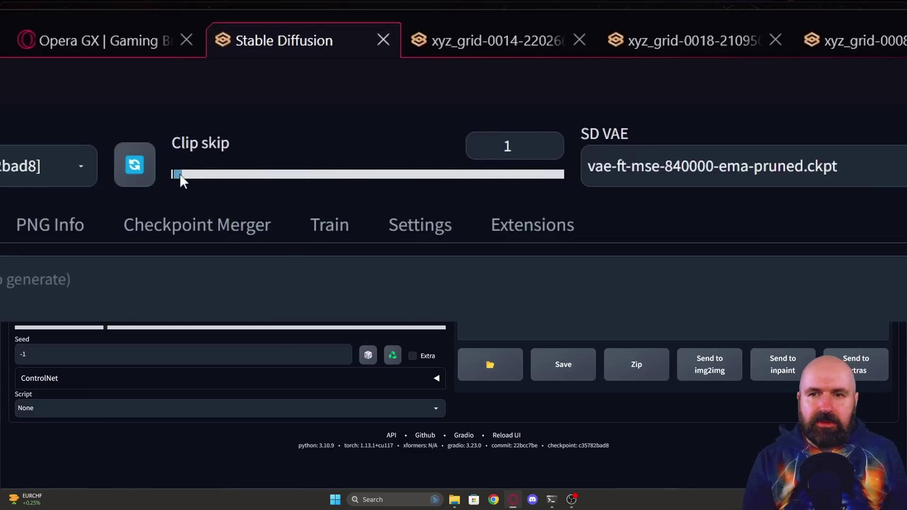
left_click(487, 40)
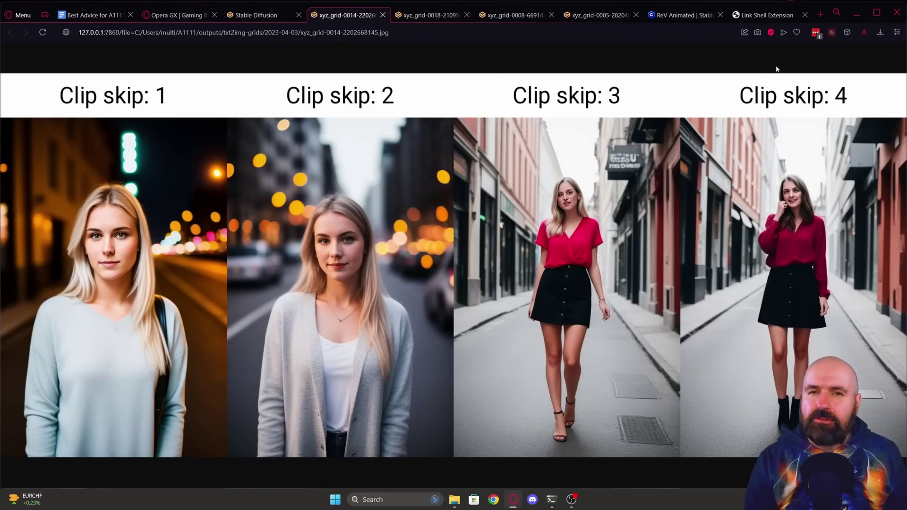
Step: Look through the xyz_grid-0018 and xyz_grid-0008 Clip skip grids, then return to ReV Animated
left_click(427, 17)
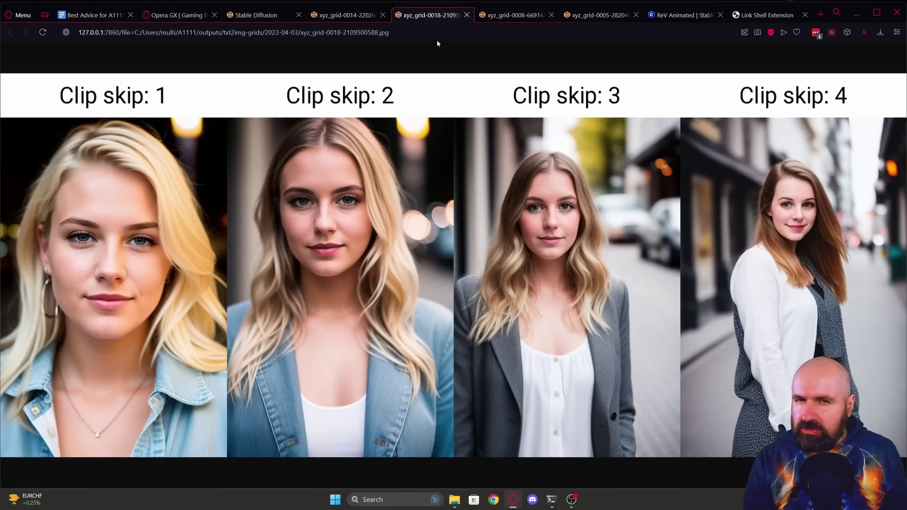
left_click(496, 17)
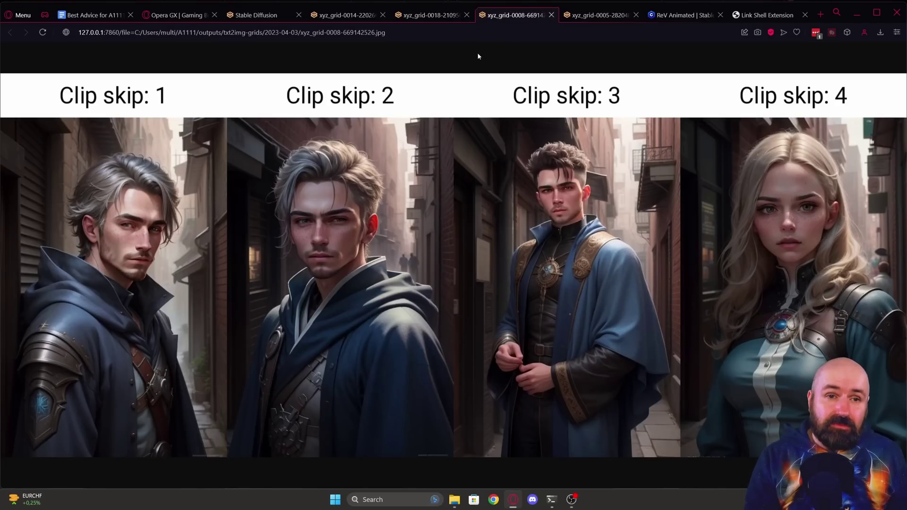
left_click(684, 15)
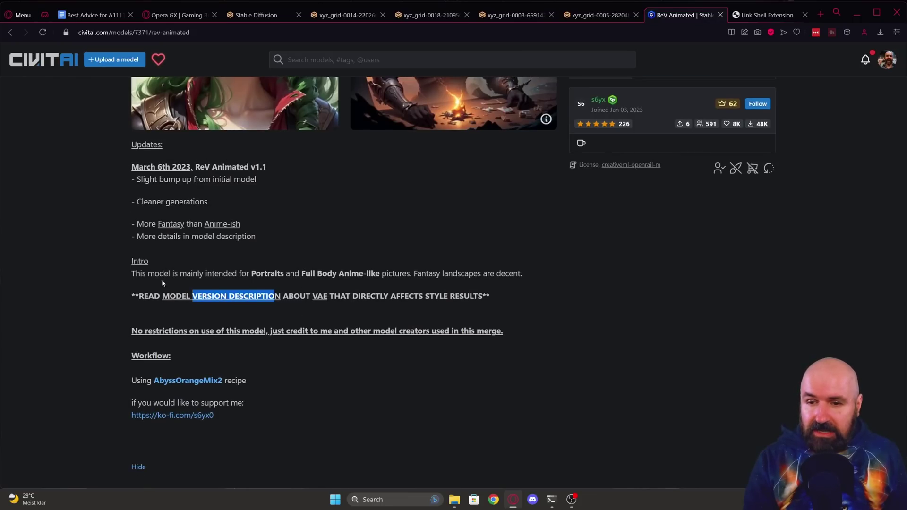
Step: Scroll to 'About this version' and highlight the 'Better results with CLIP 2' note
scroll(97, 255, "down", 8)
scroll(95, 259, "down", 3)
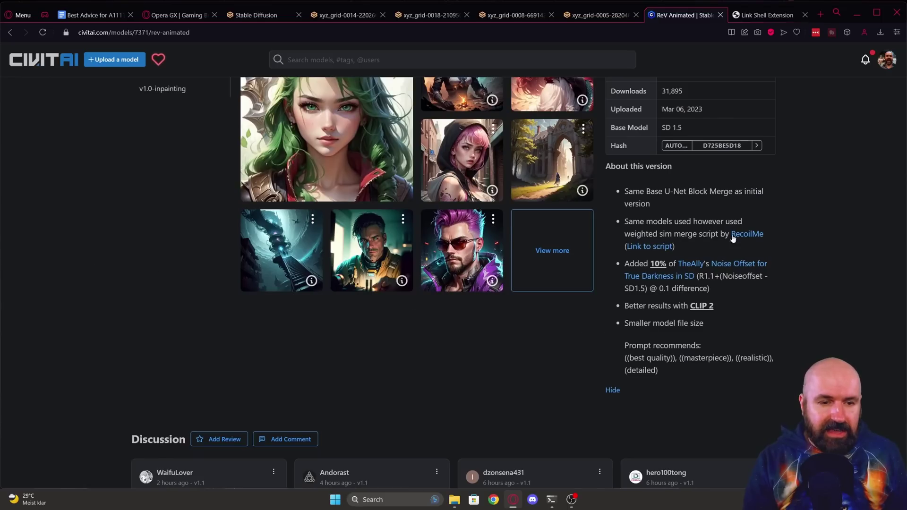
left_click_drag(620, 166, 671, 166)
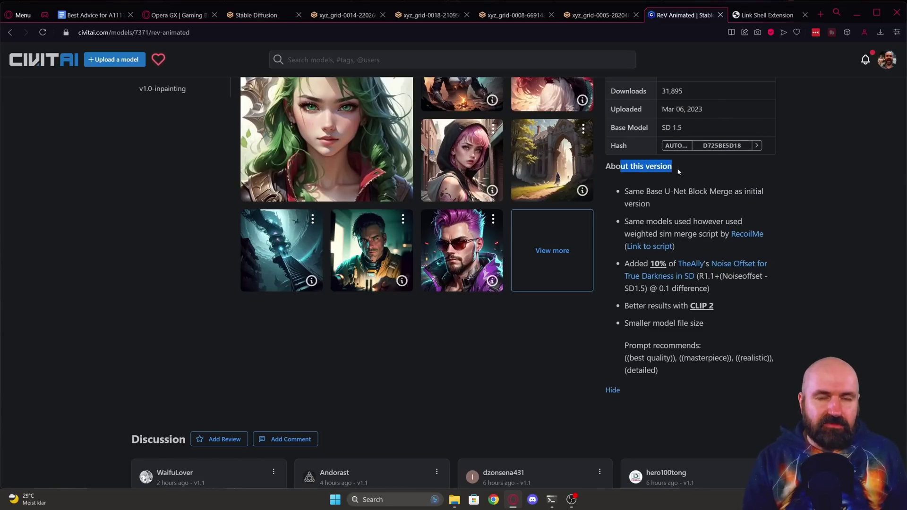
left_click_drag(714, 306, 624, 307)
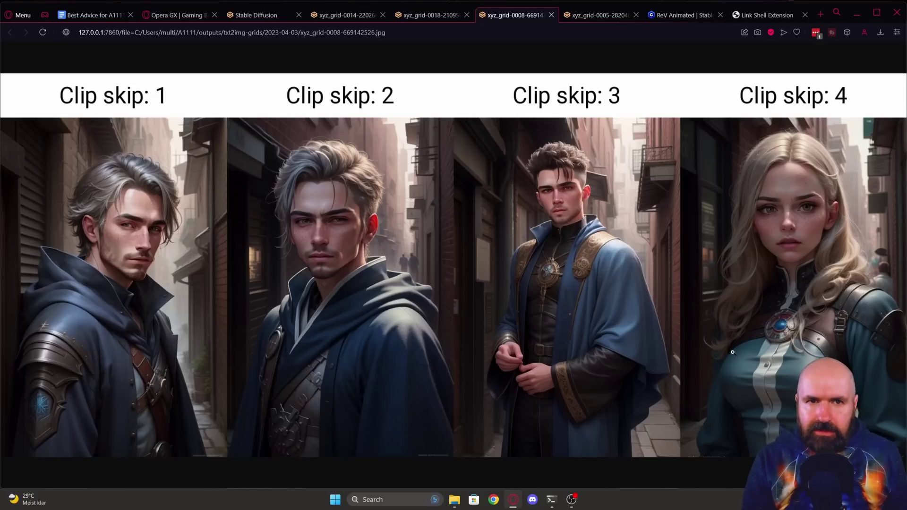
Step: View the xyz_grid-0005 Clip skip grid, then switch back to the txt2img tab
left_click(590, 15)
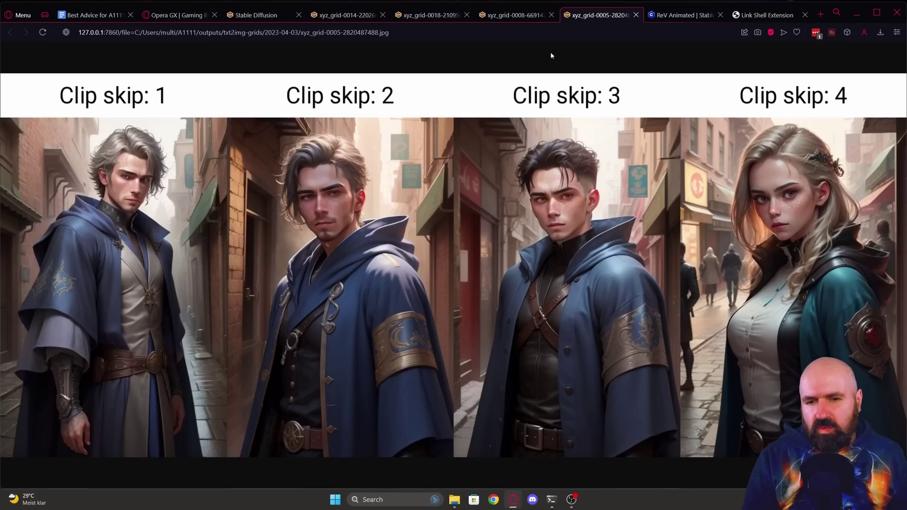
key("ctrl+3")
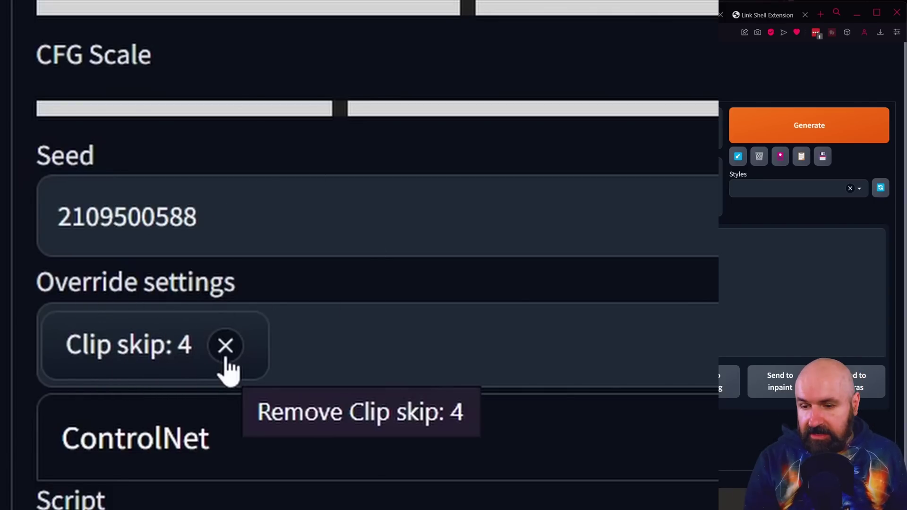
Step: Remove the 'Clip skip: 4' override chip and return to the portrait prompt
left_click(225, 346)
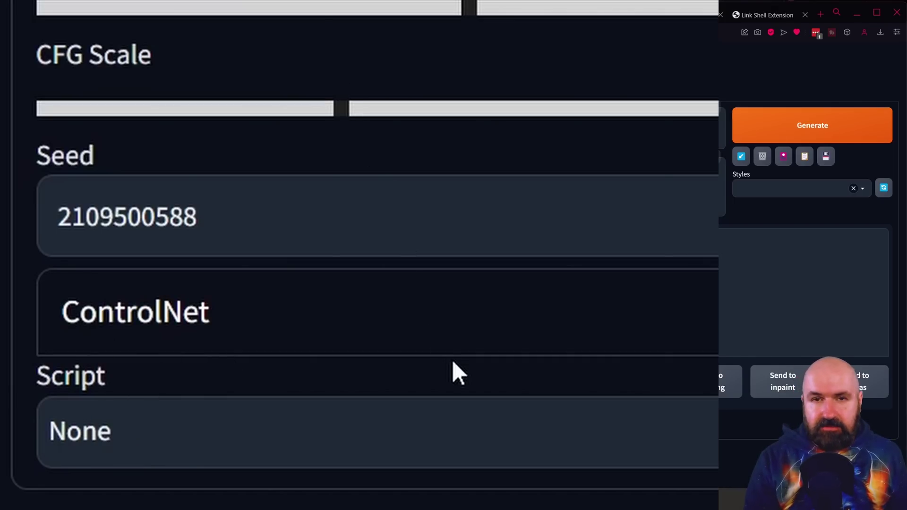
scroll(454, 359, "up", 4)
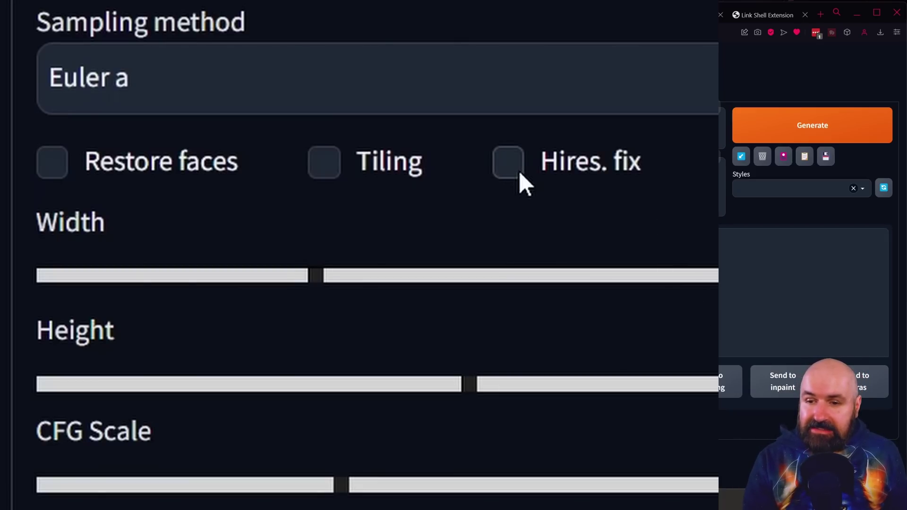
mouse_move(560, 171)
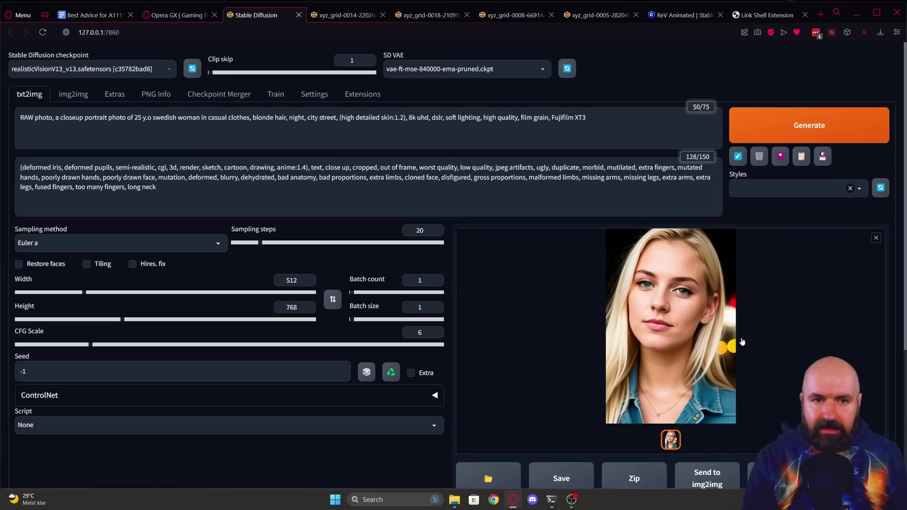
scroll(749, 309, "down", 4)
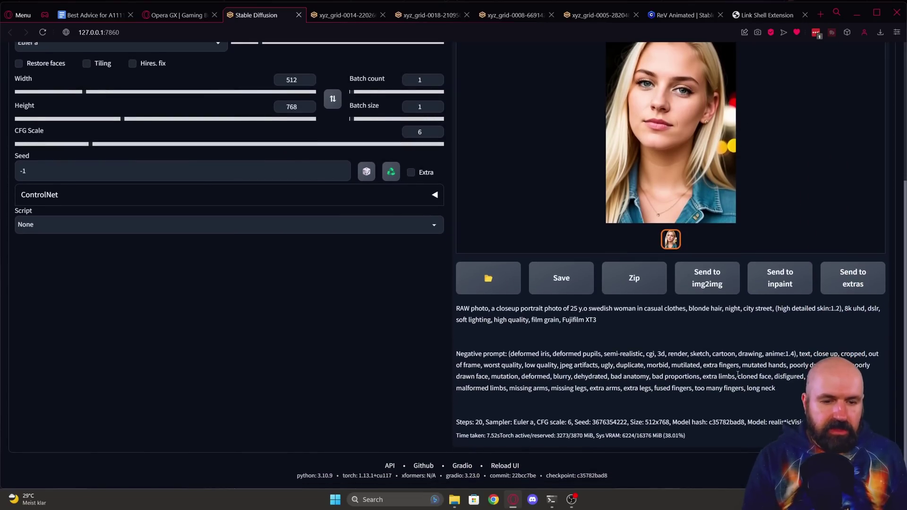
double_click(610, 424)
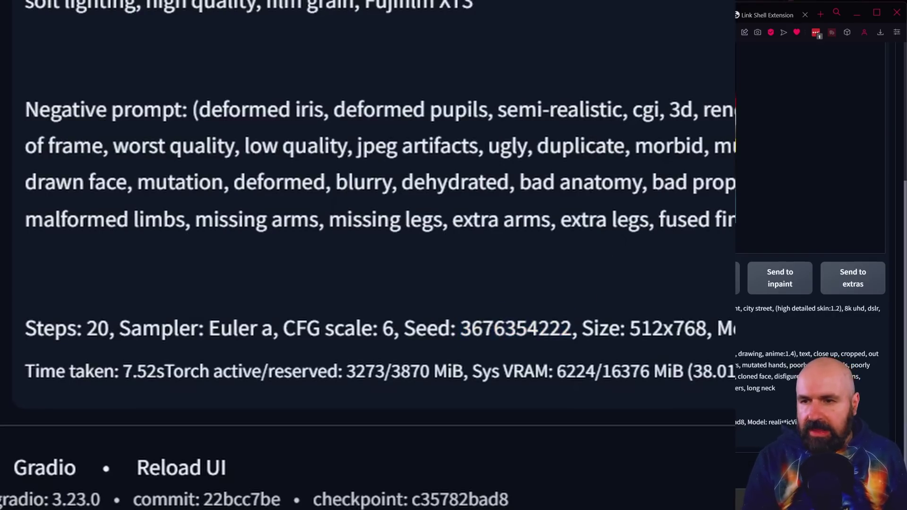
scroll(148, 278, "up", 4)
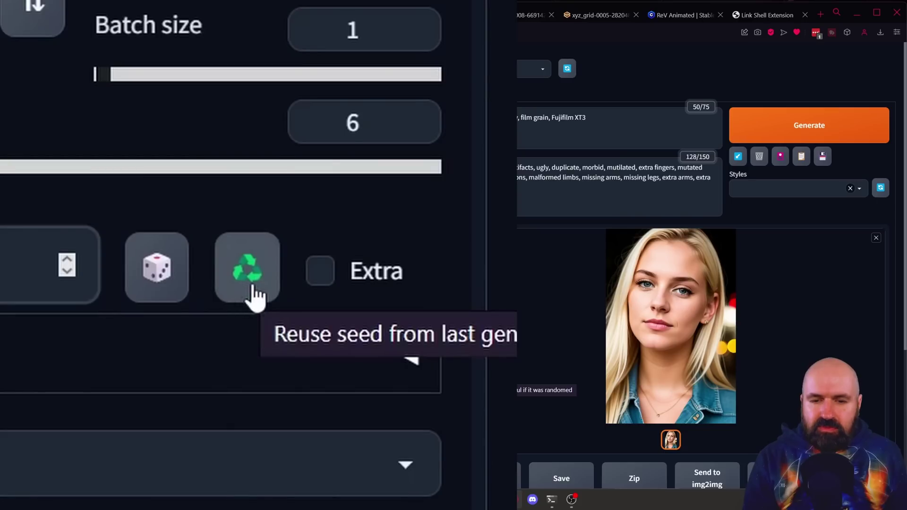
left_click(254, 288)
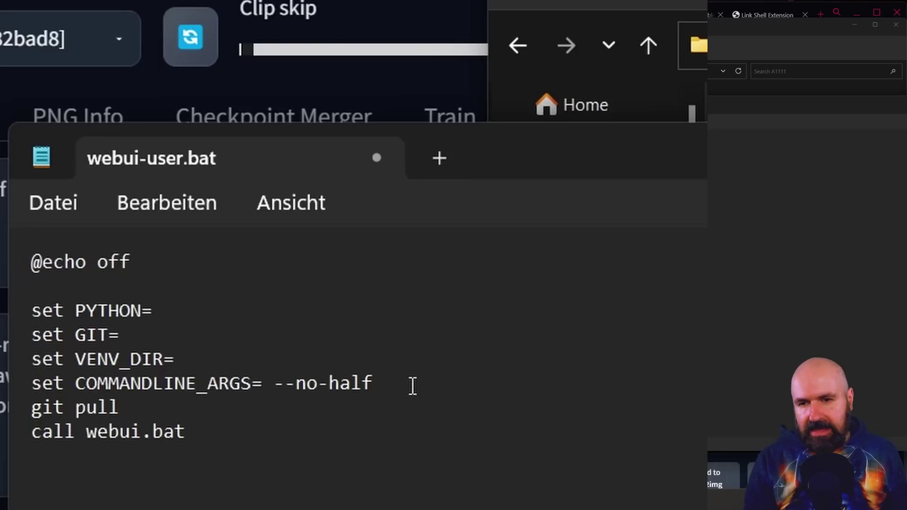
Step: Delete '--no-half' from the COMMANDLINE_ARGS line in webui-user.bat
left_click_drag(412, 385, 271, 383)
key("BackSpace")
key("BackSpace")
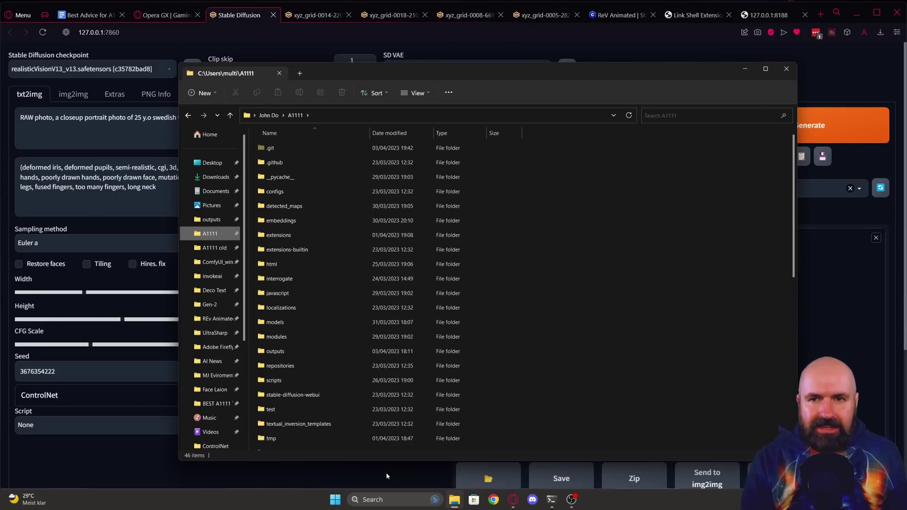
Step: Switch to the browser showing the Link Shell Extension homepage offering version 3.9.3.5
left_click(697, 15)
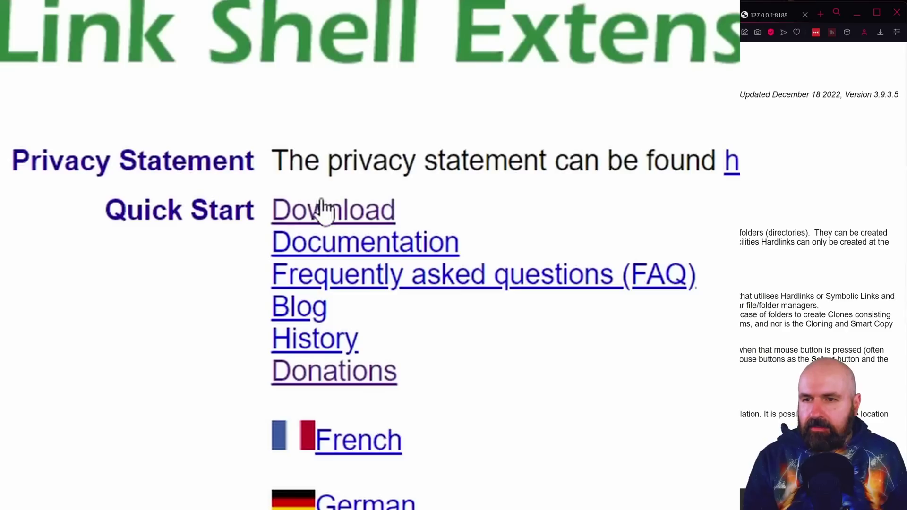
Step: Jump to the Download section and highlight the All Windows 64 installer entry (3.76Mb)
left_click(105, 126)
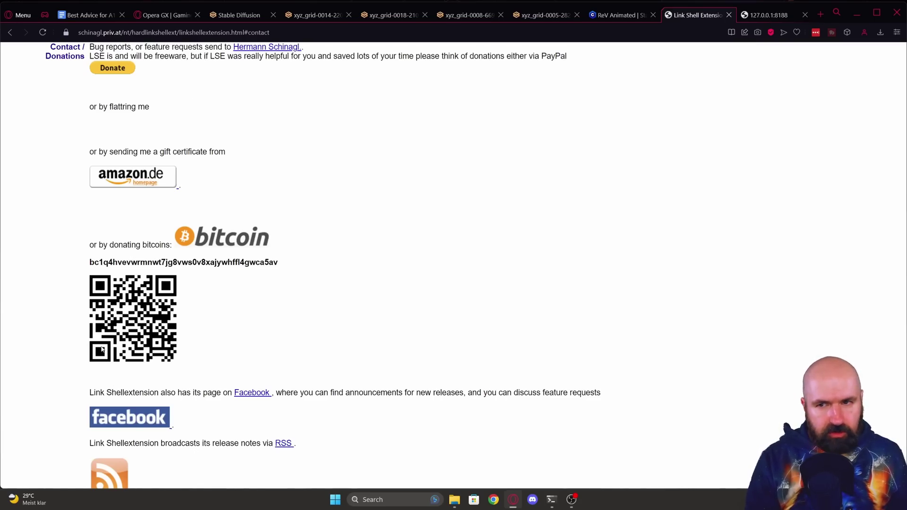
scroll(65, 258, "down", 8)
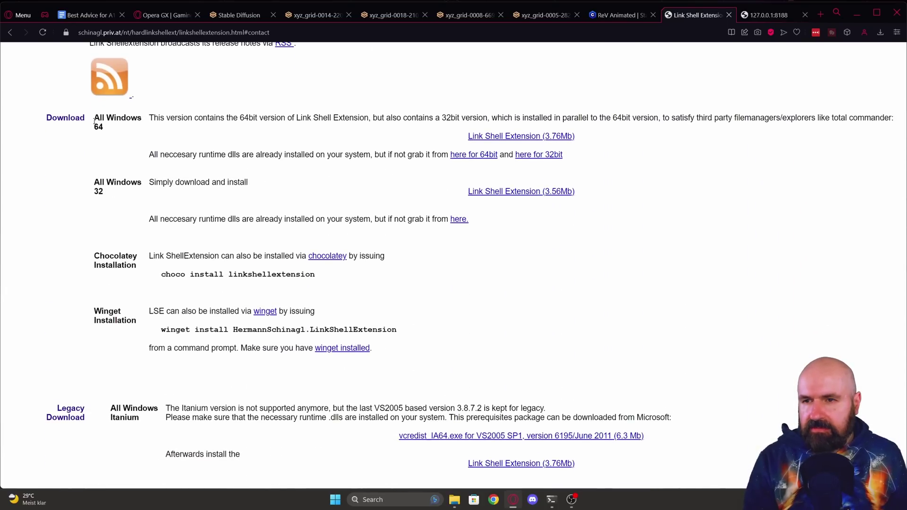
left_click_drag(94, 118, 141, 122)
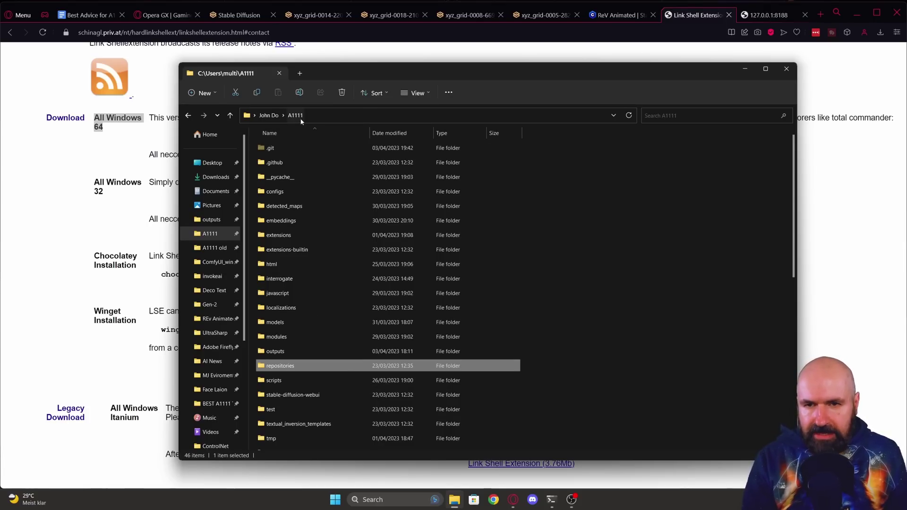
Step: In A1111's models folder, pick the Stable-diffusion folder as the link source
double_click(278, 323)
left_click(281, 367)
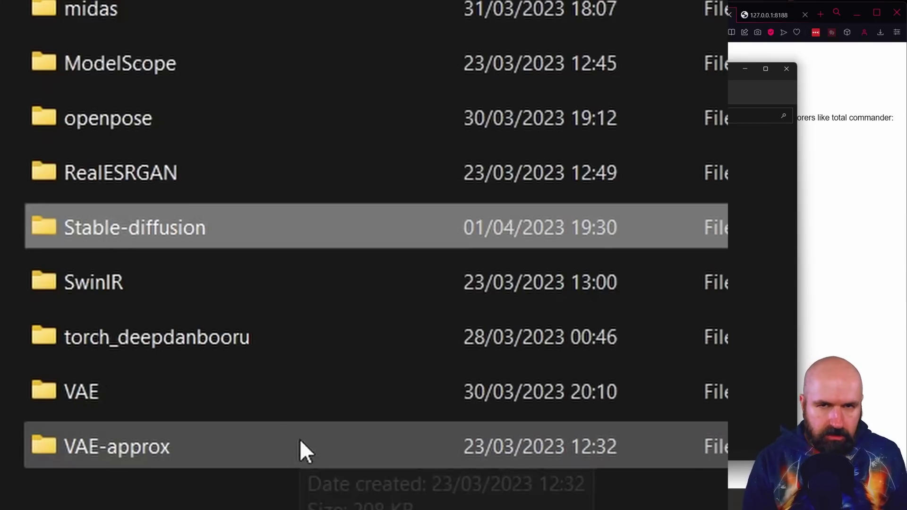
right_click(133, 219)
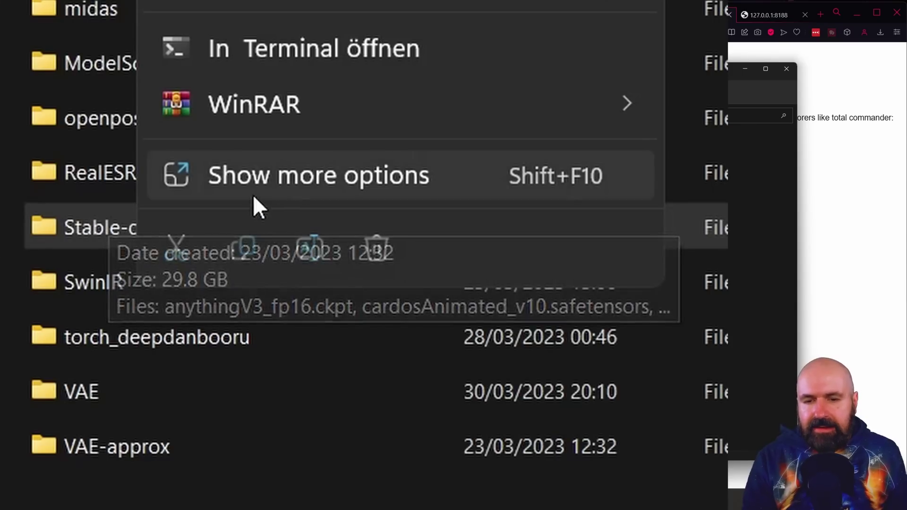
left_click(271, 181)
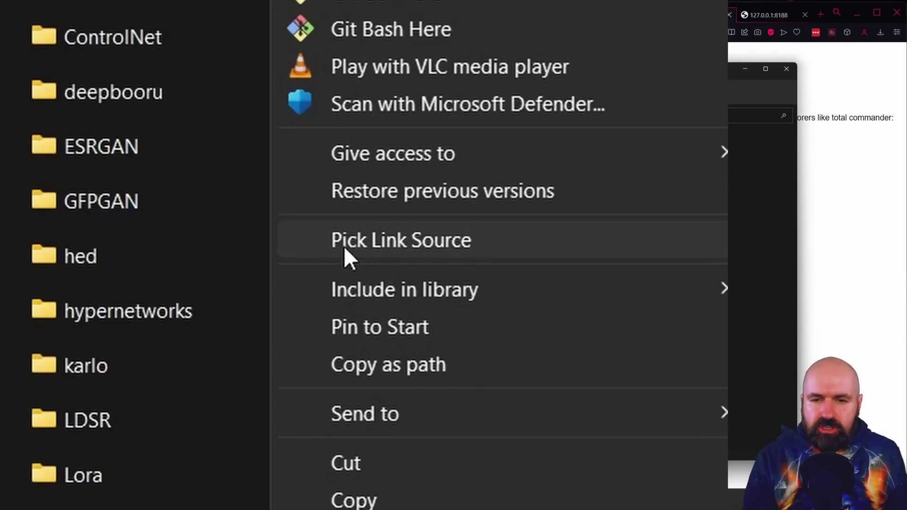
left_click(452, 236)
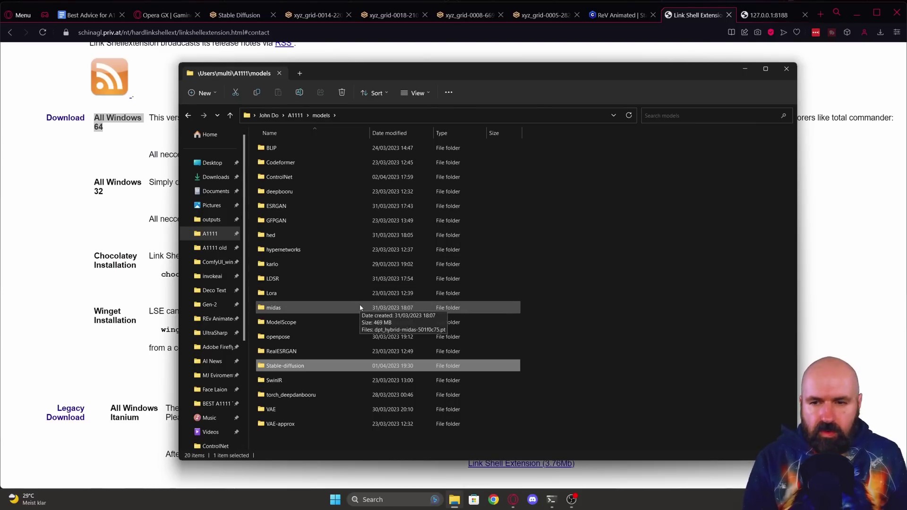
Step: Drop the picked folder as a Hardlink Clone into ComfyUI's models folder
left_click(211, 263)
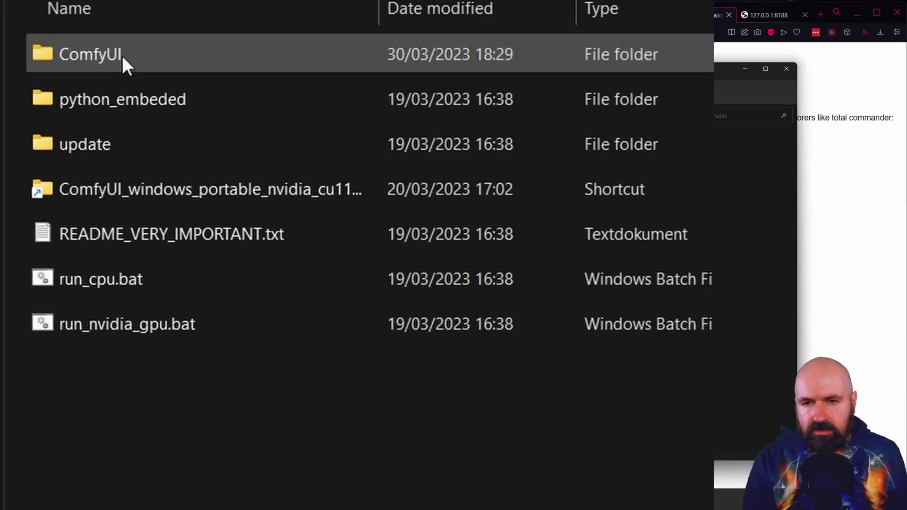
double_click(287, 148)
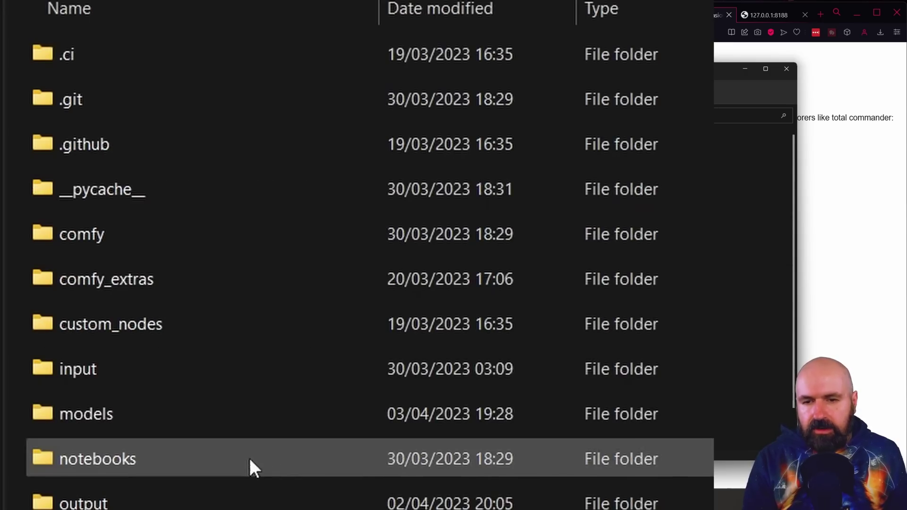
double_click(97, 416)
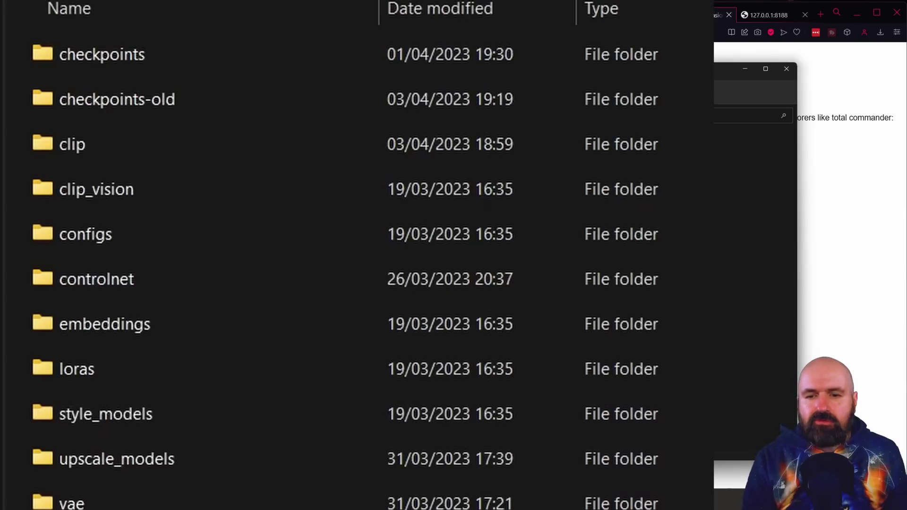
scroll(131, 416, "down", 2)
right_click(131, 415)
left_click(240, 453)
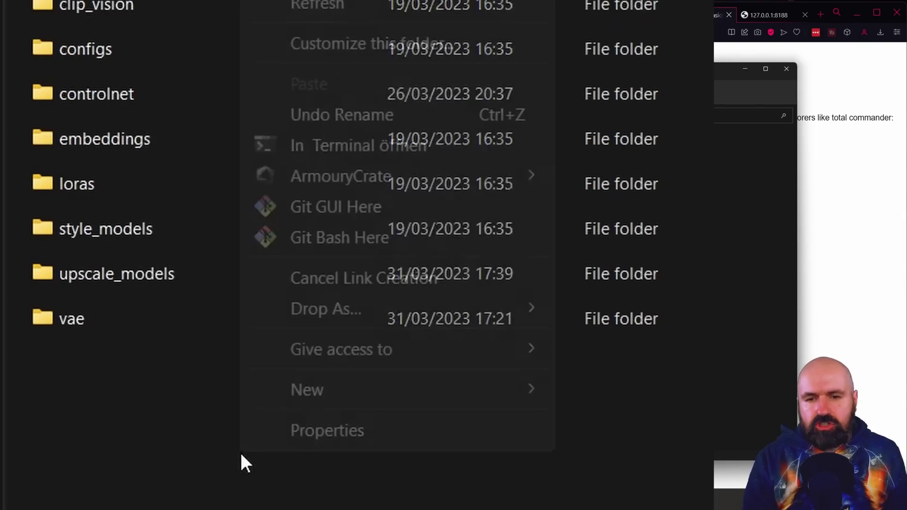
mouse_move(315, 319)
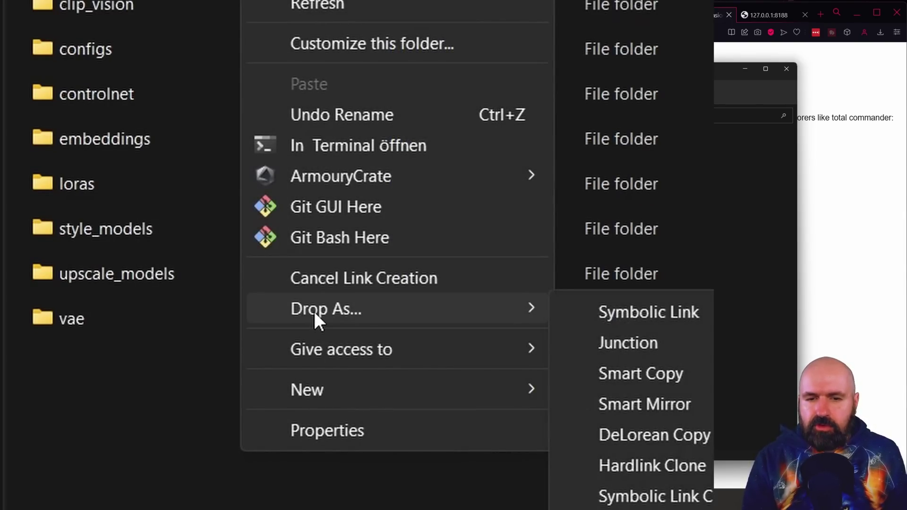
left_click(633, 468)
Step: Rename the cloned Stable-diffusion folder to 'checkpoints' and open it to check the models
mouse_move(128, 232)
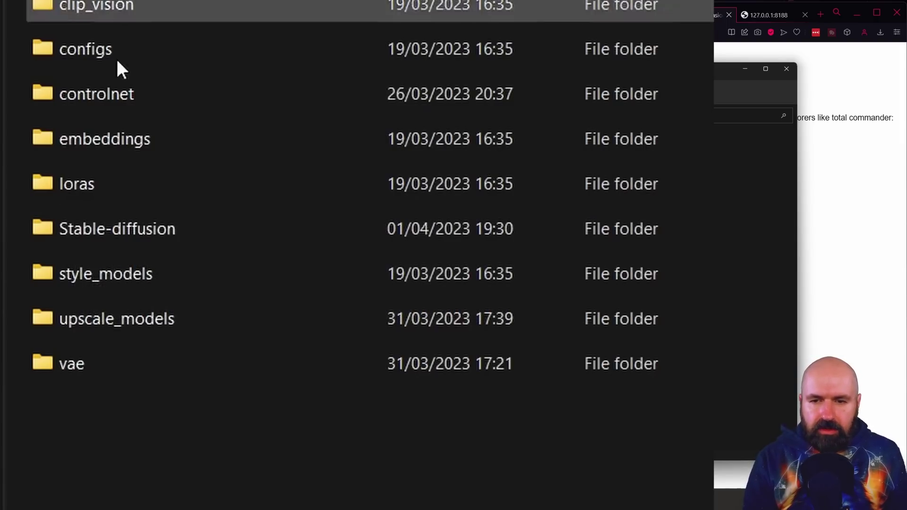
scroll(107, 236, "up", 1)
left_click(100, 263)
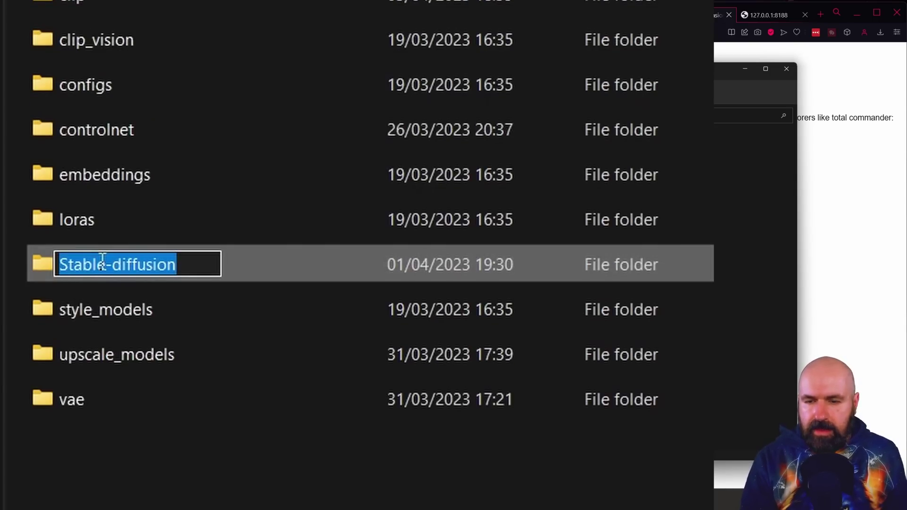
type("checkpoints")
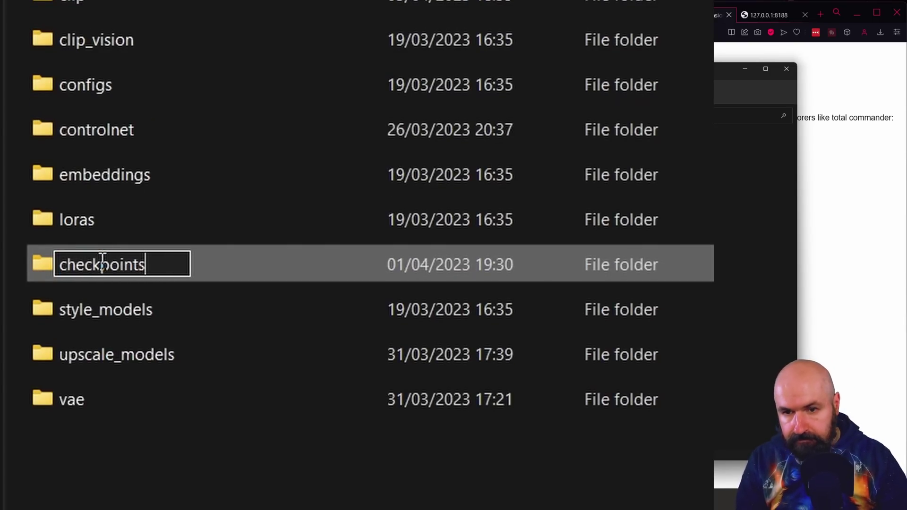
key("Return")
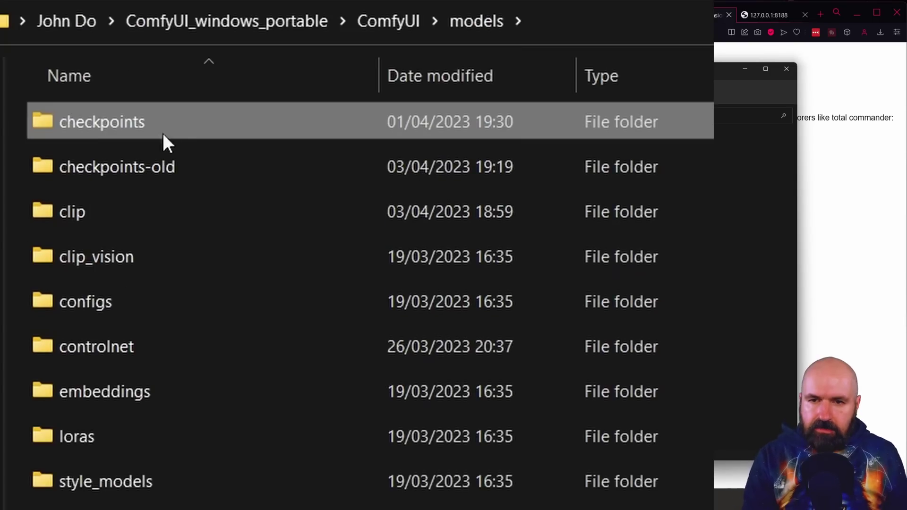
double_click(122, 121)
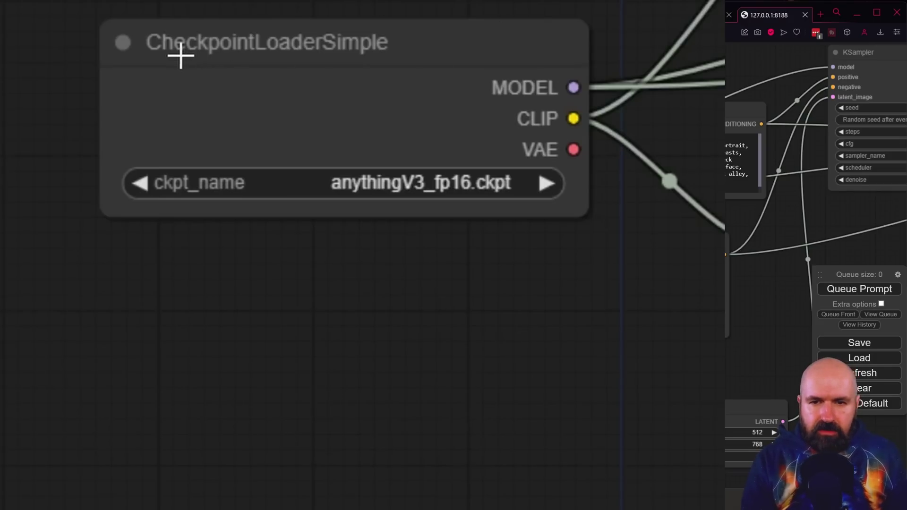
Step: Open the CheckpointLoaderSimple ckpt_name list to confirm anythingV3_fp16.ckpt is available
left_click(397, 172)
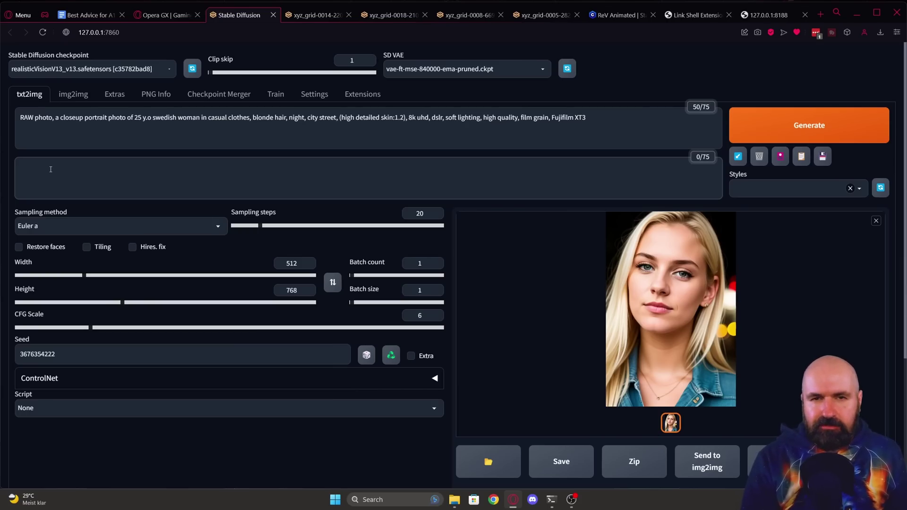
Step: Put the long negative prompt (deformed iris, bad anatomy, etc.) in place and save it as style 'Negativ 2'
left_click(51, 169)
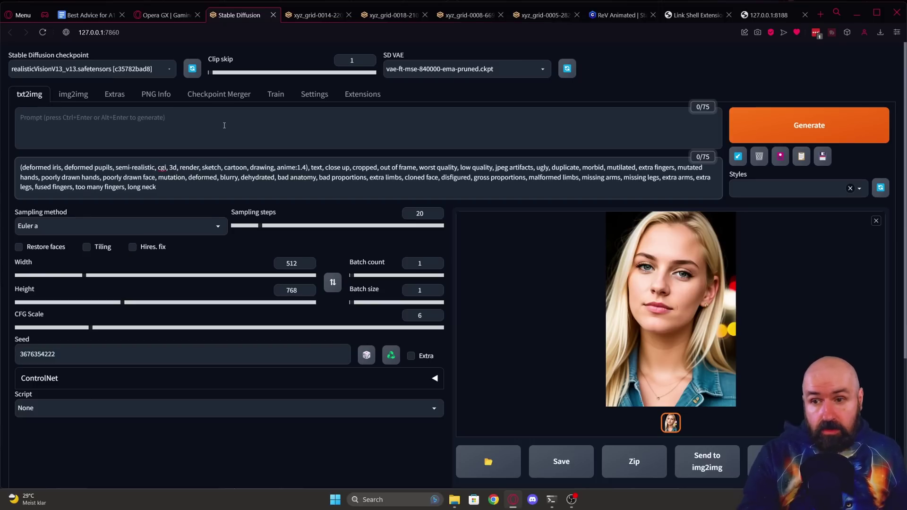
left_click_drag(171, 188, 19, 166)
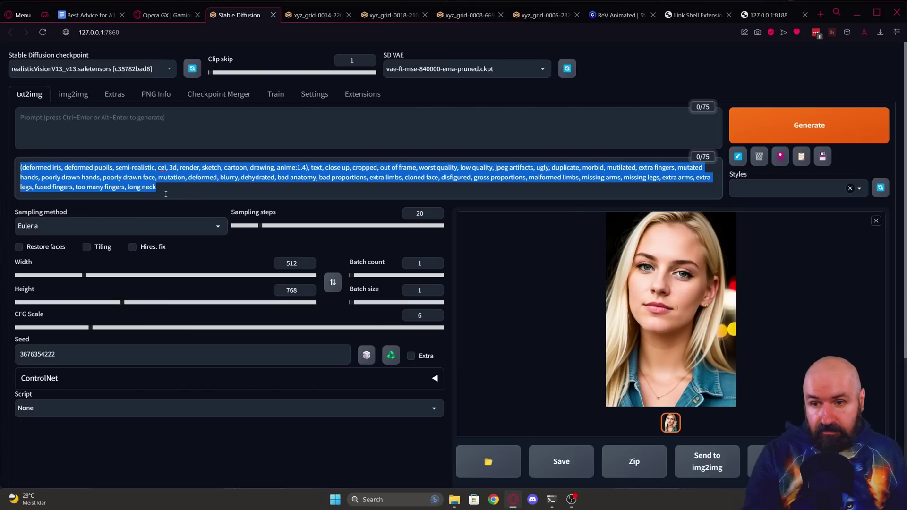
left_click(181, 184)
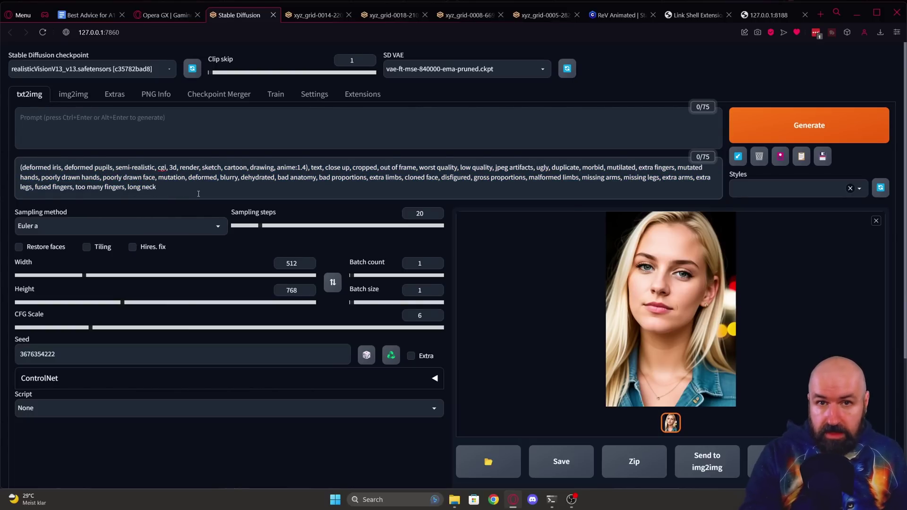
left_click_drag(180, 188, 8, 171)
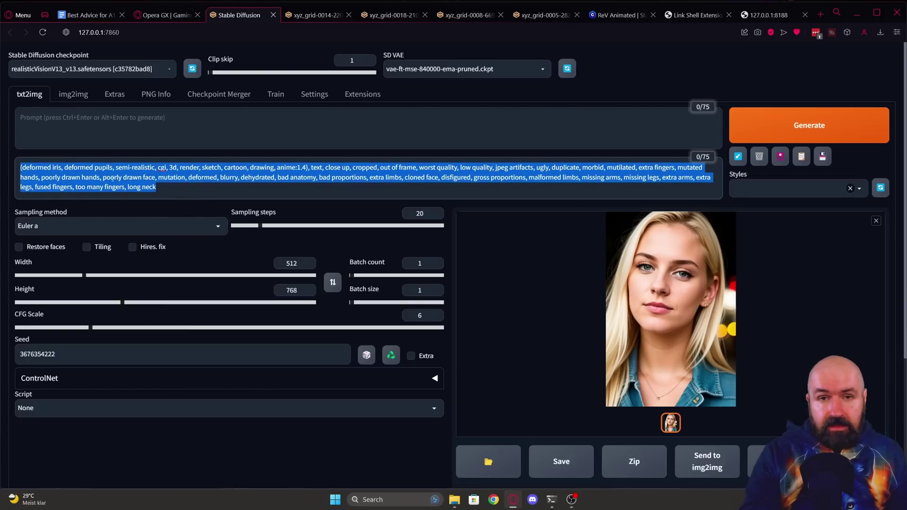
left_click(213, 192)
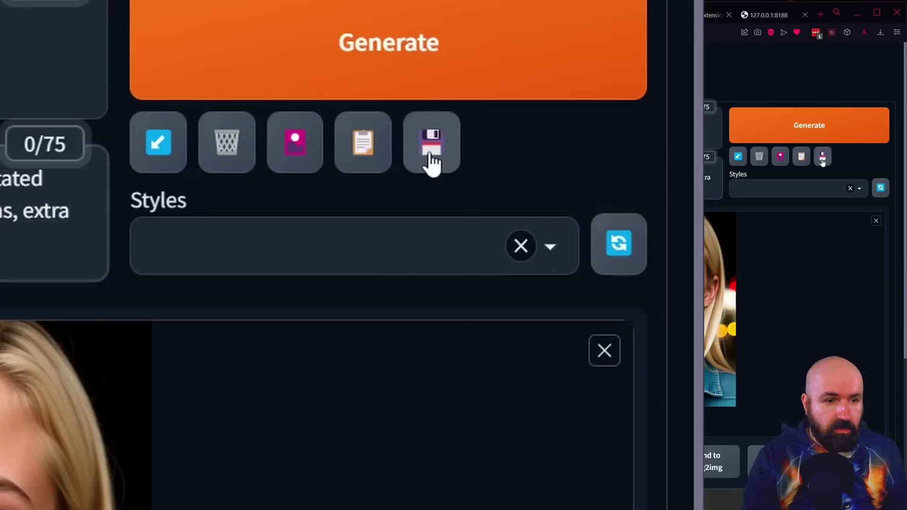
left_click(431, 144)
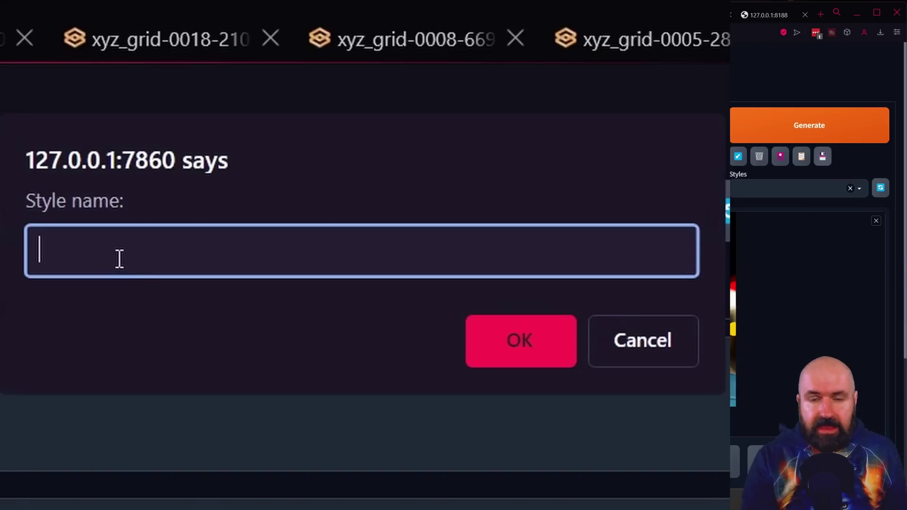
type("Negativ 2")
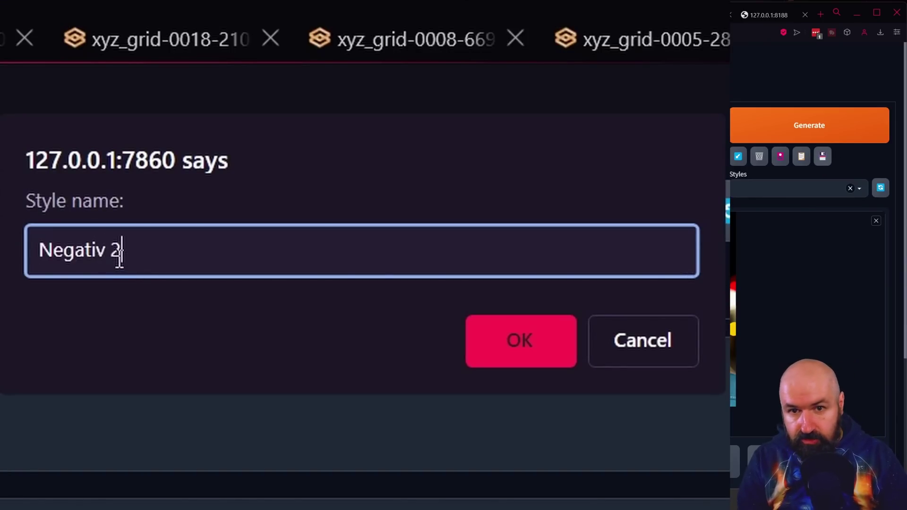
left_click(489, 326)
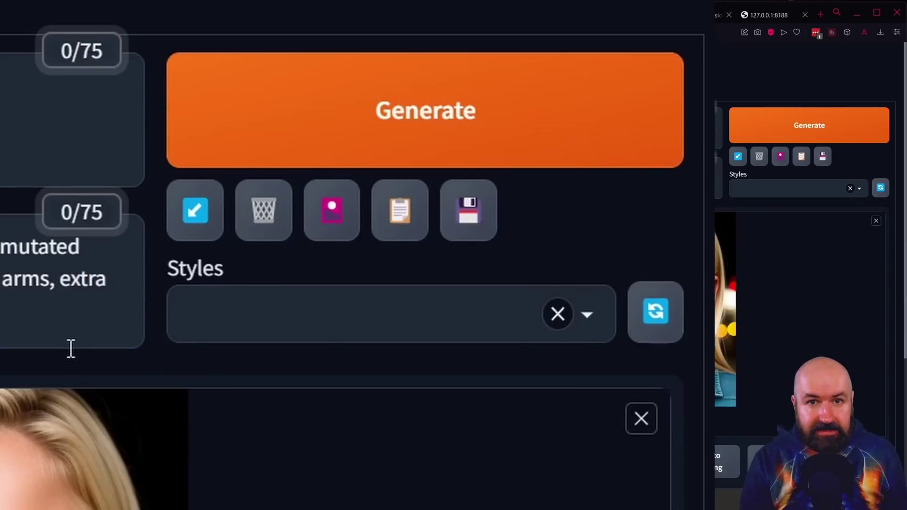
Step: Select only the Negativ 2 style, removing Real Negativ, and apply it to the prompt
left_click(589, 313)
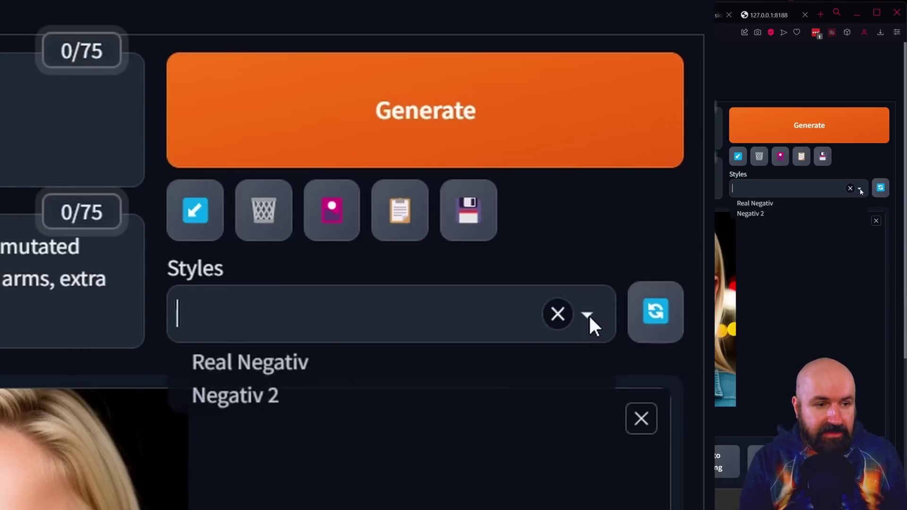
left_click(260, 402)
left_click(267, 366)
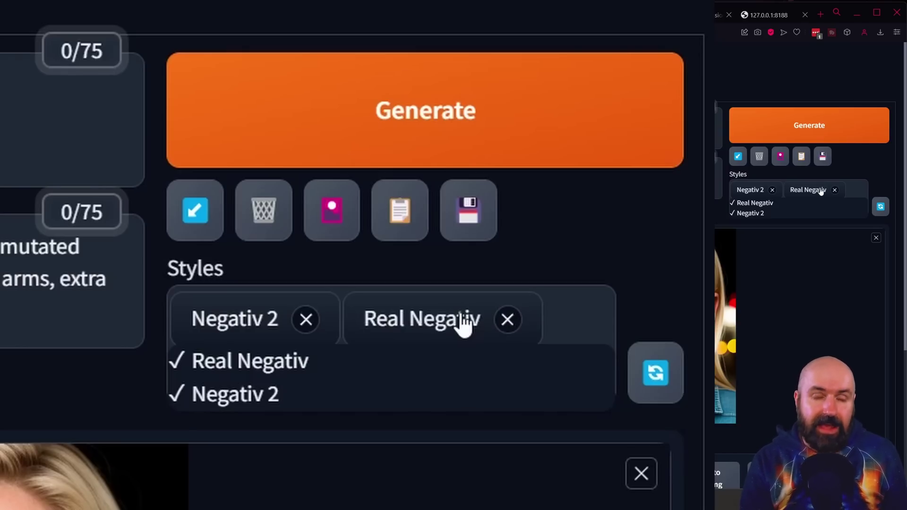
left_click(507, 320)
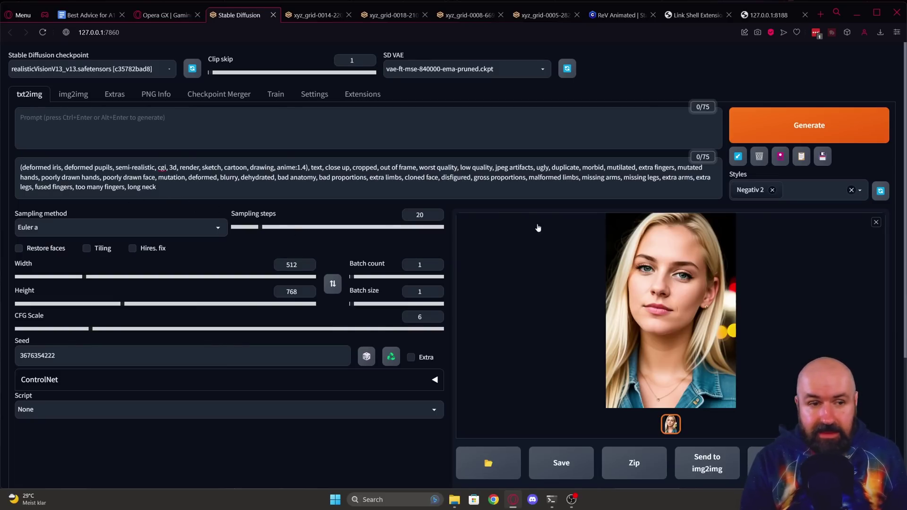
left_click(798, 159)
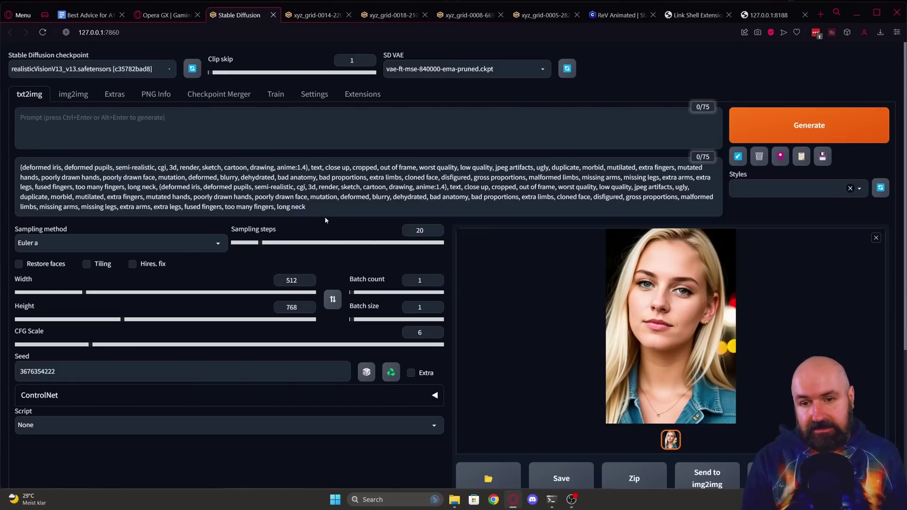
Step: Clear all text from the negative prompt
key("ctrl+a")
key("Delete")
left_click(755, 188)
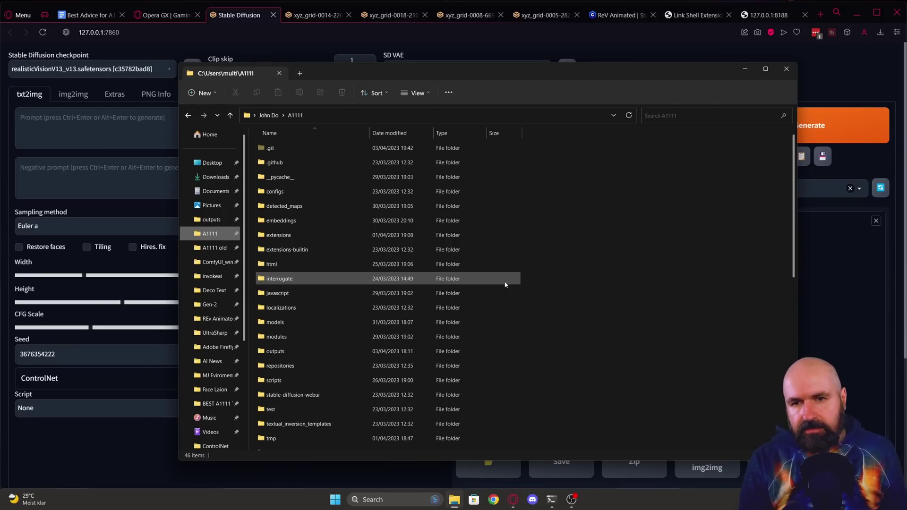
Step: In the A1111 folder, bring up the full classic action menu for styles.csv
scroll(366, 296, "down", 7)
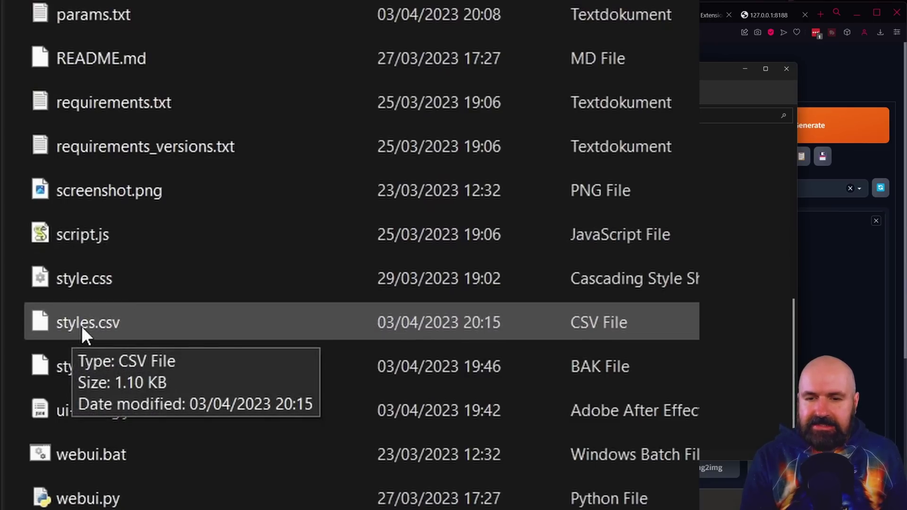
right_click(81, 325)
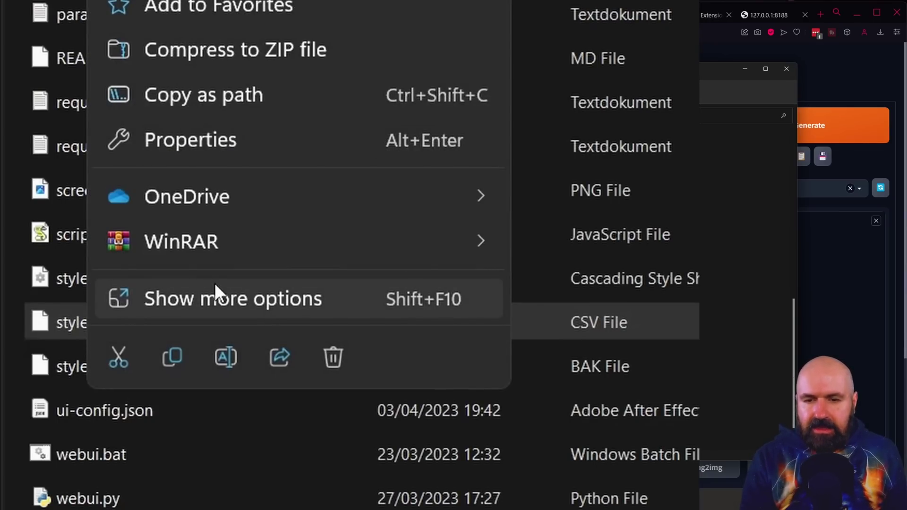
left_click(210, 296)
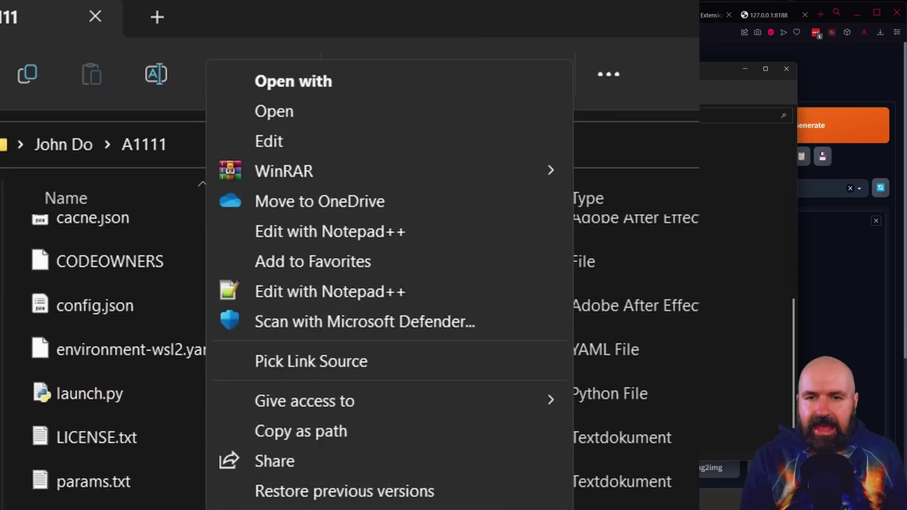
Step: Edit styles.csv in Notepad, delete the Negativ 2 entry and blank lines, and save
left_click(277, 138)
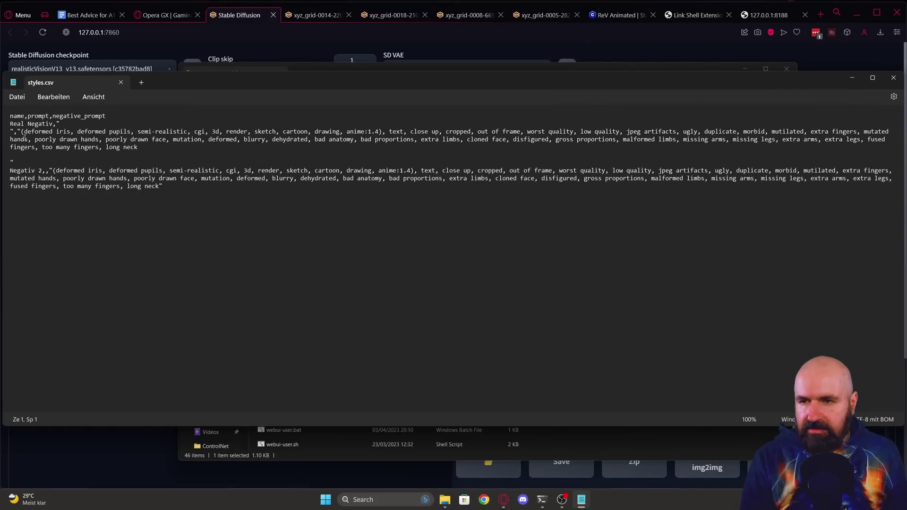
left_click_drag(163, 186, 10, 170)
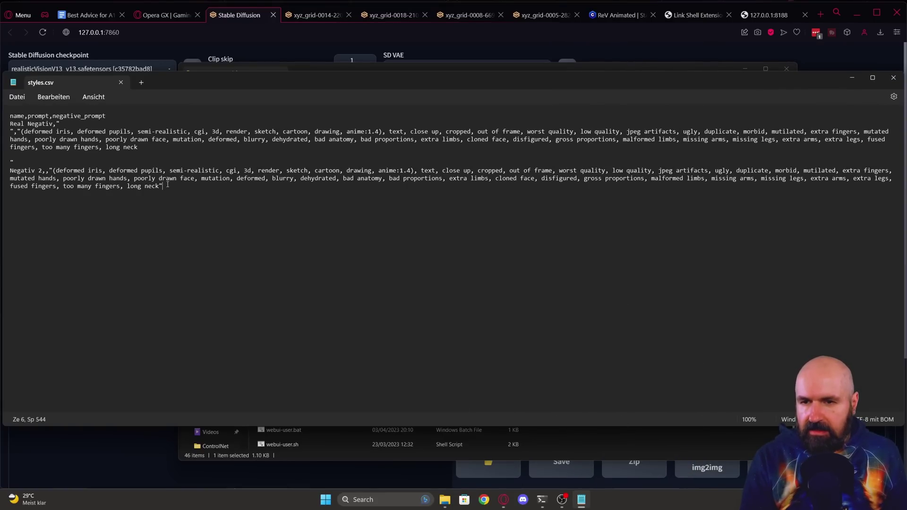
left_click_drag(4, 288, 2, 259)
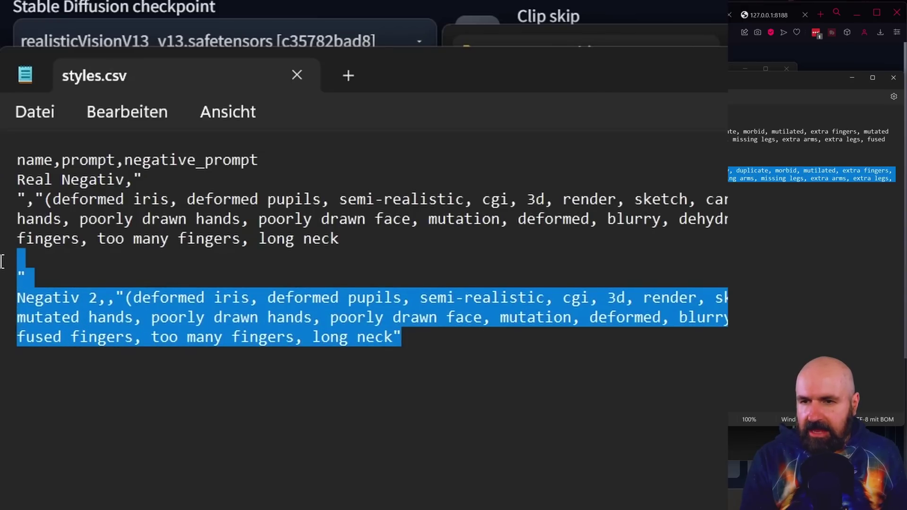
key("Delete")
key("ctrl+s")
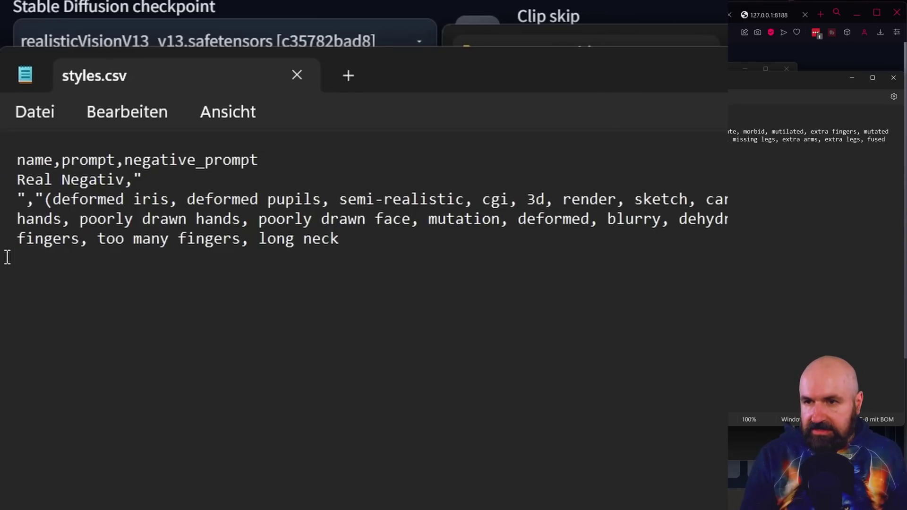
Step: Close Notepad, refresh the styles list, and apply Real Negativ to fill the negative prompt
left_click(529, 51)
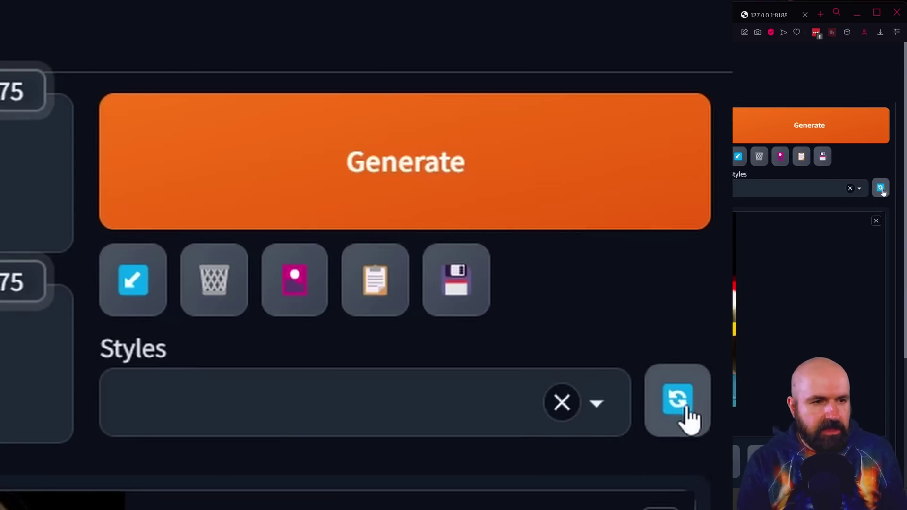
left_click(678, 402)
left_click(596, 399)
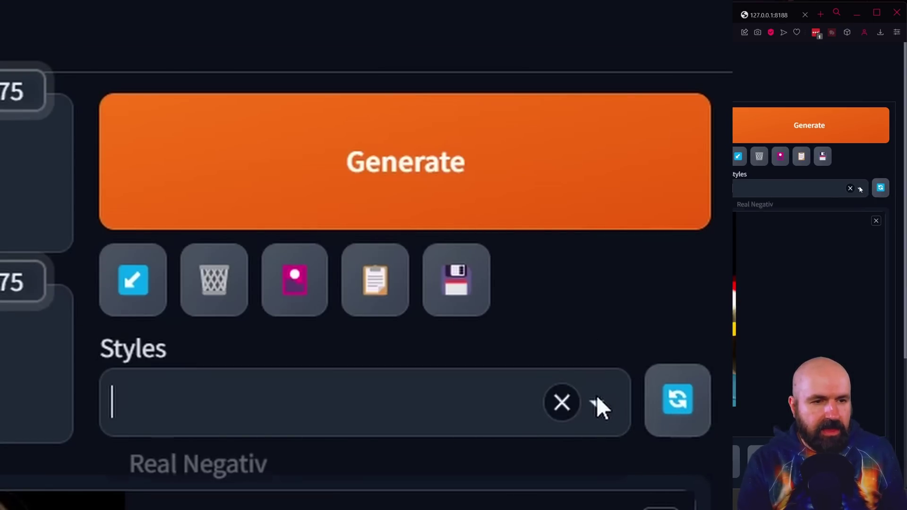
left_click(220, 465)
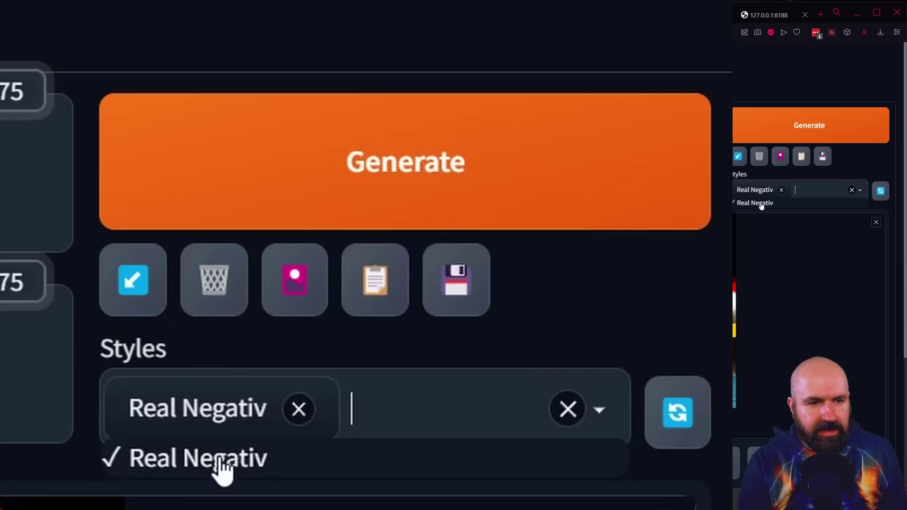
left_click(375, 283)
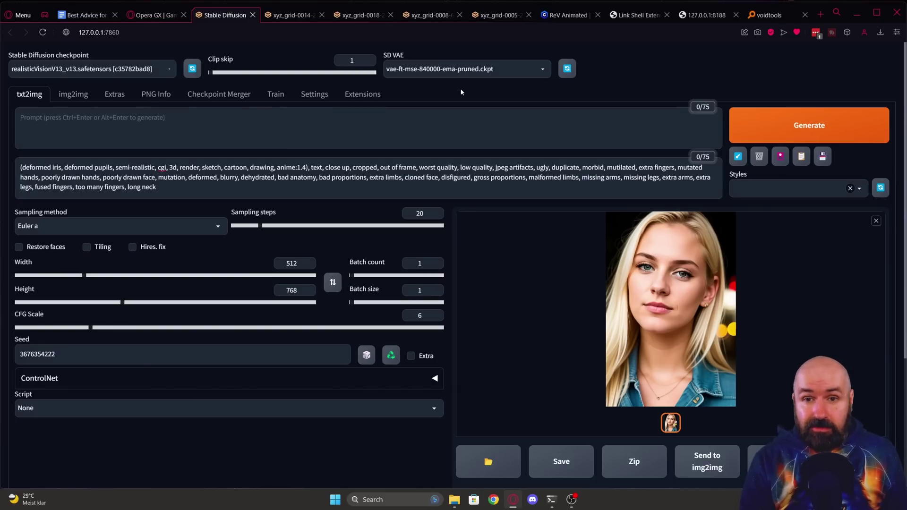
Step: In Settings, set the file format for both saved images and grids to jpg
left_click(313, 94)
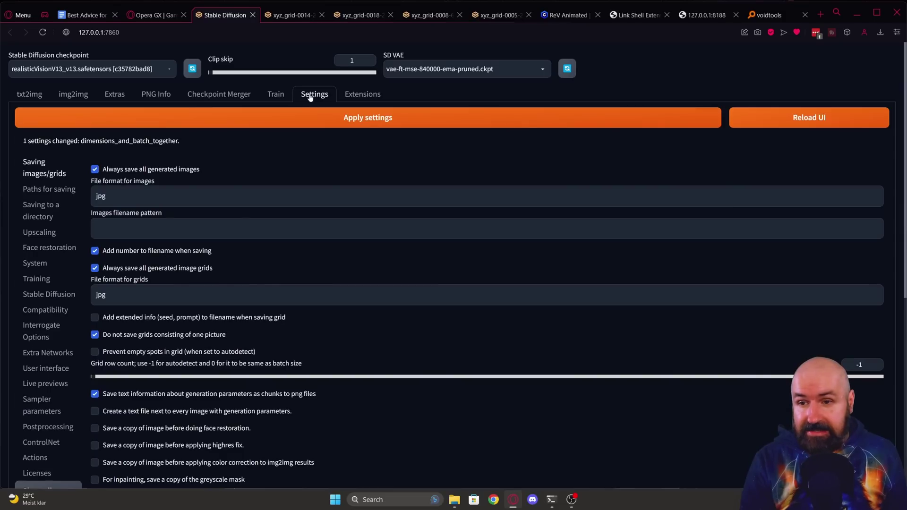
left_click(113, 196)
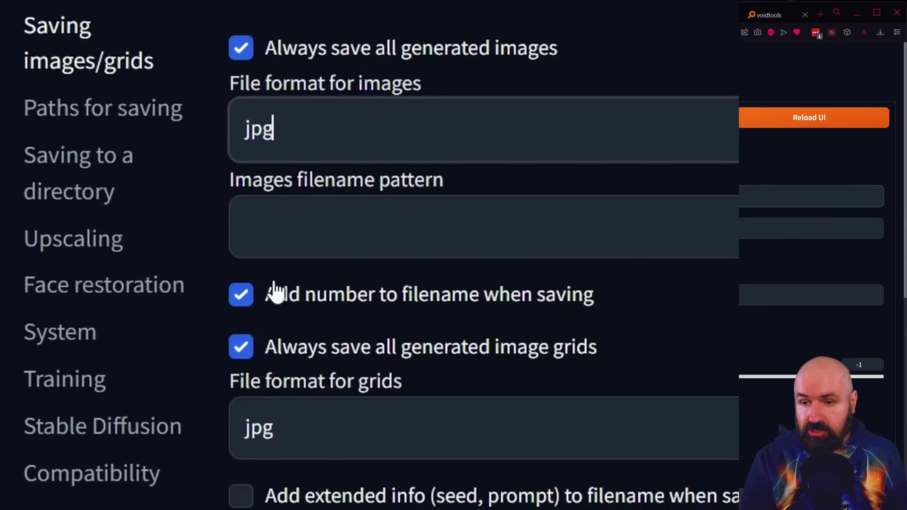
left_click(264, 402)
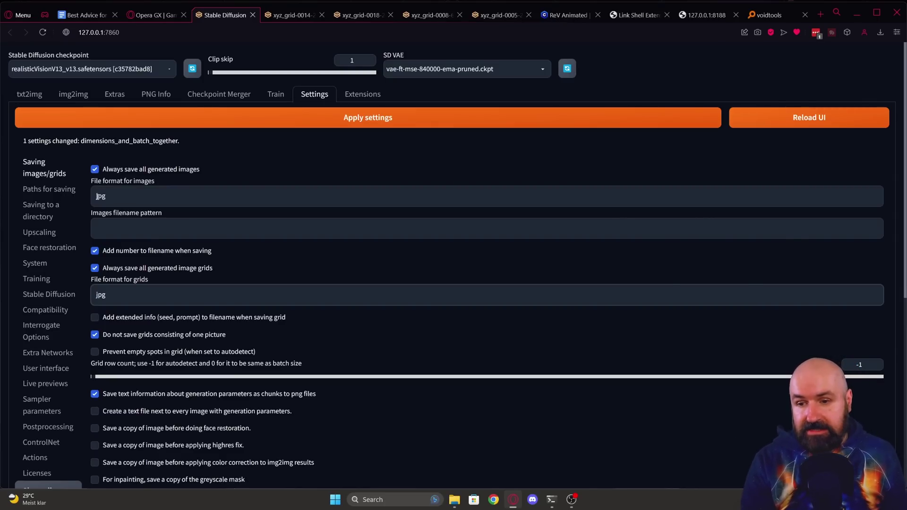
Step: Apply the saving settings, then browse to outputs\txt2img-images\2023-04-03 in Explorer and select image 00103
left_click(365, 122)
left_click(365, 121)
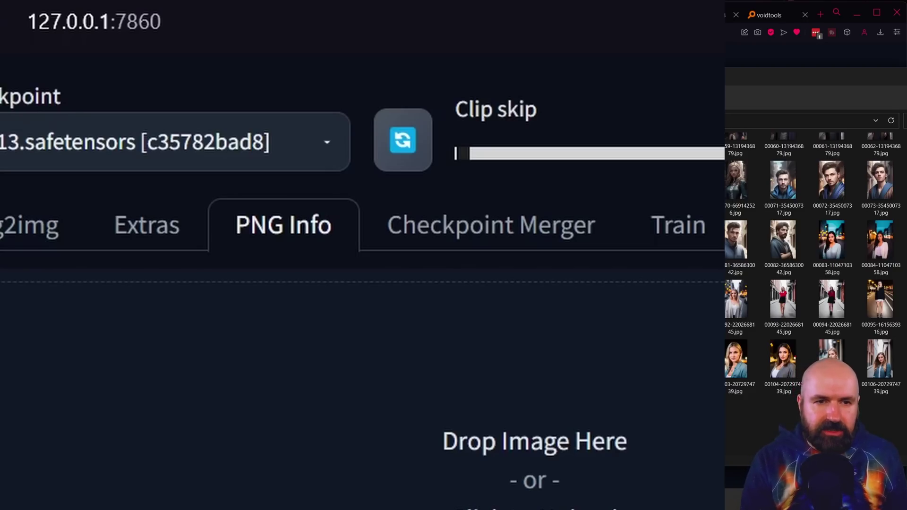
left_click(556, 120)
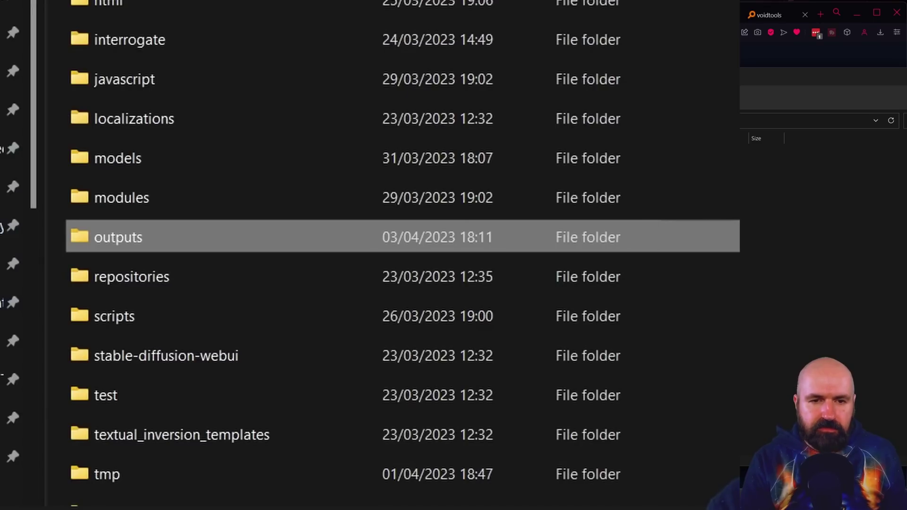
double_click(166, 236)
left_click(111, 206)
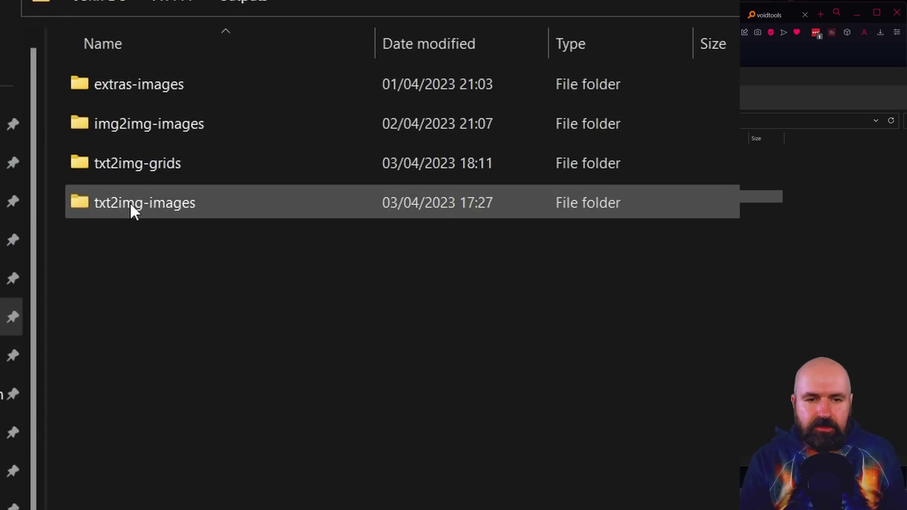
double_click(129, 202)
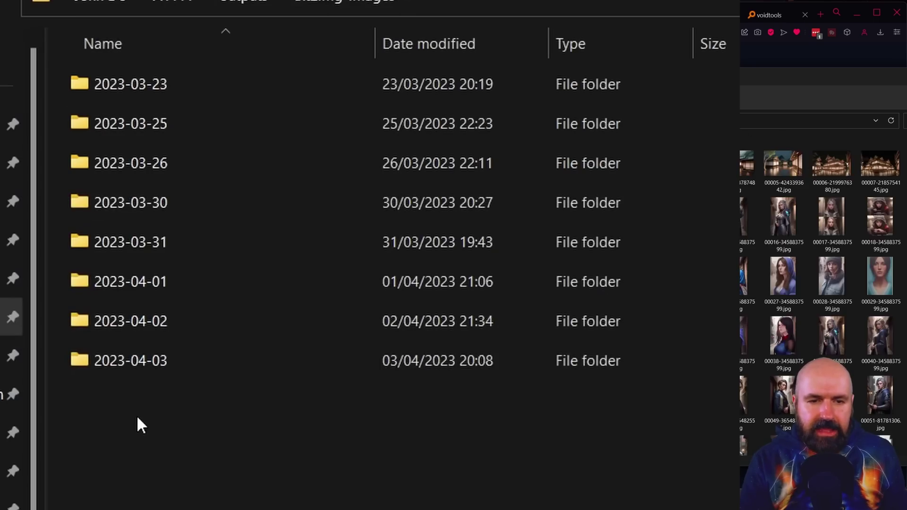
double_click(137, 361)
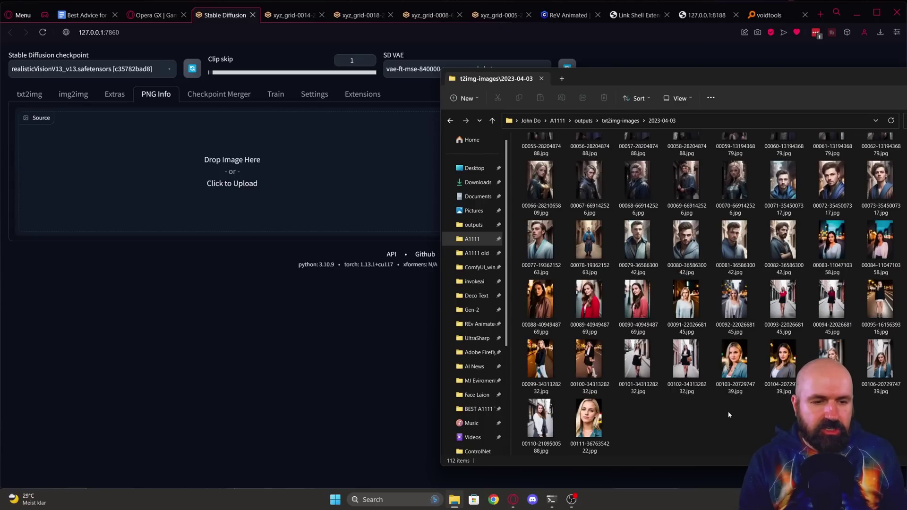
left_click(727, 363)
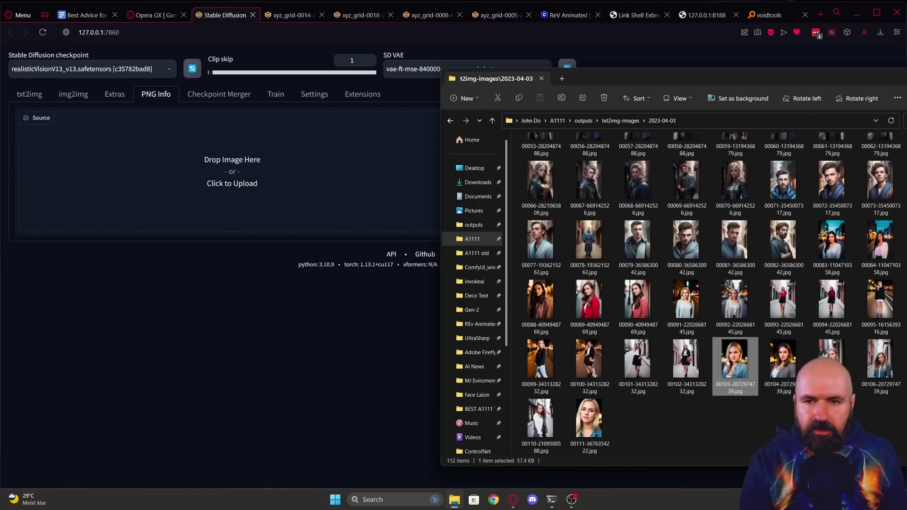
left_click_drag(728, 362, 222, 184)
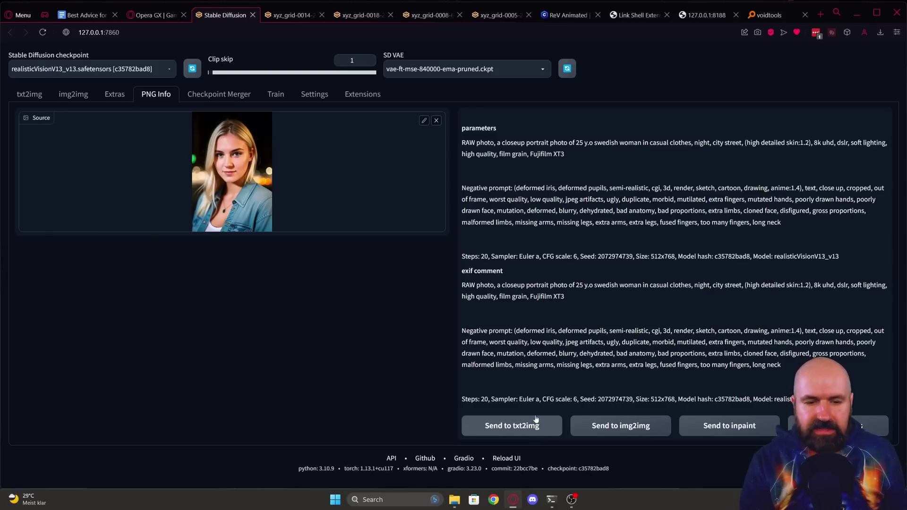
left_click(516, 426)
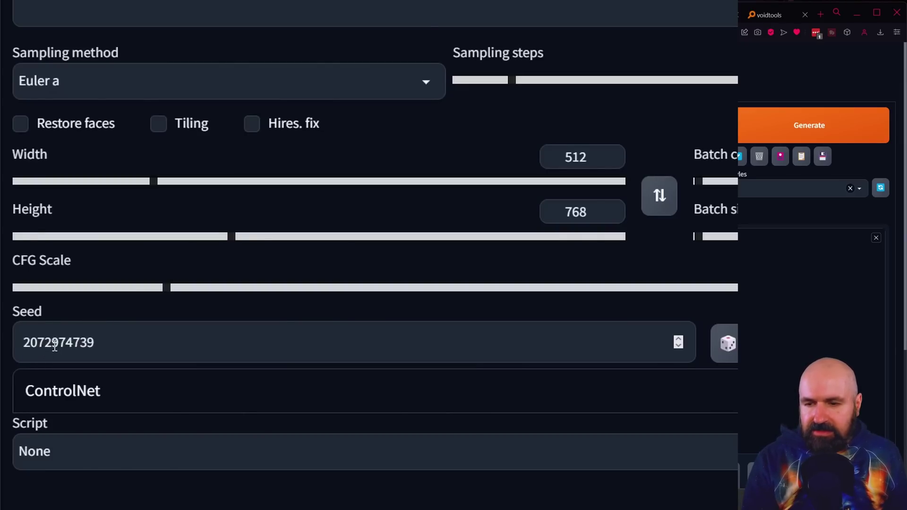
double_click(54, 346)
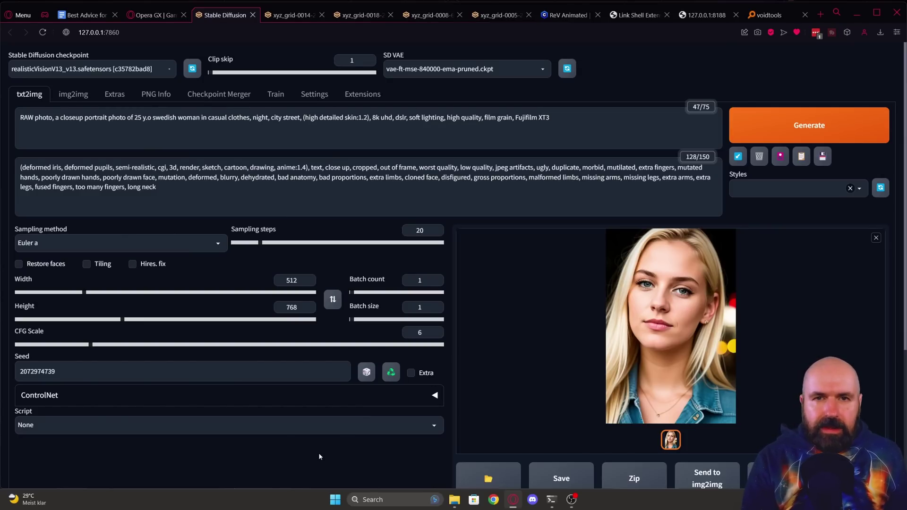
Step: Switch to the browser tab showing the opera.com/gx product page
left_click(768, 15)
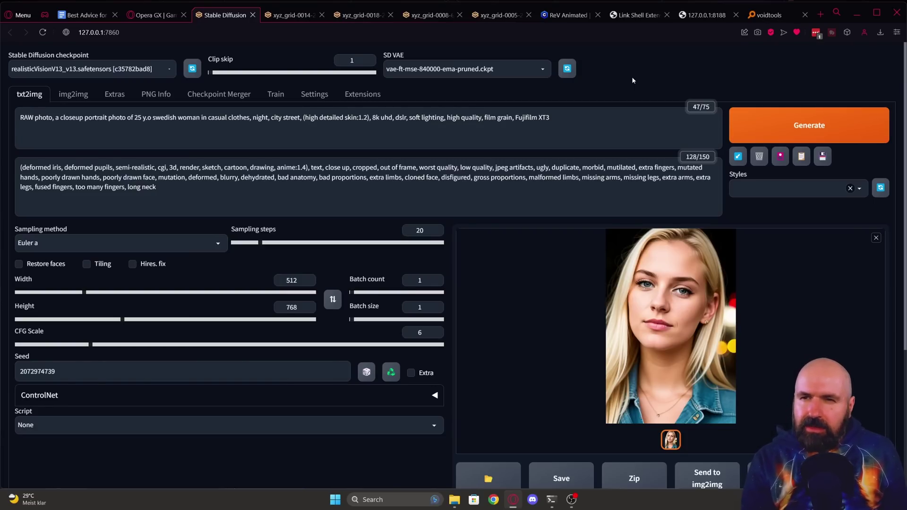
key("ctrl+shift+Tab")
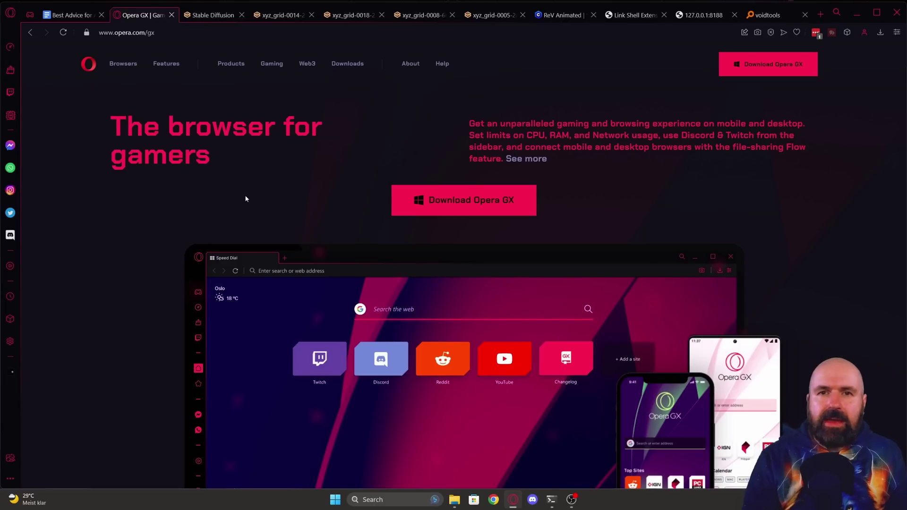
Step: Rank open tabs by RAM, then CPU, in GX Control's Hot Tabs Killer, and view GX Cleaner
left_click(10, 47)
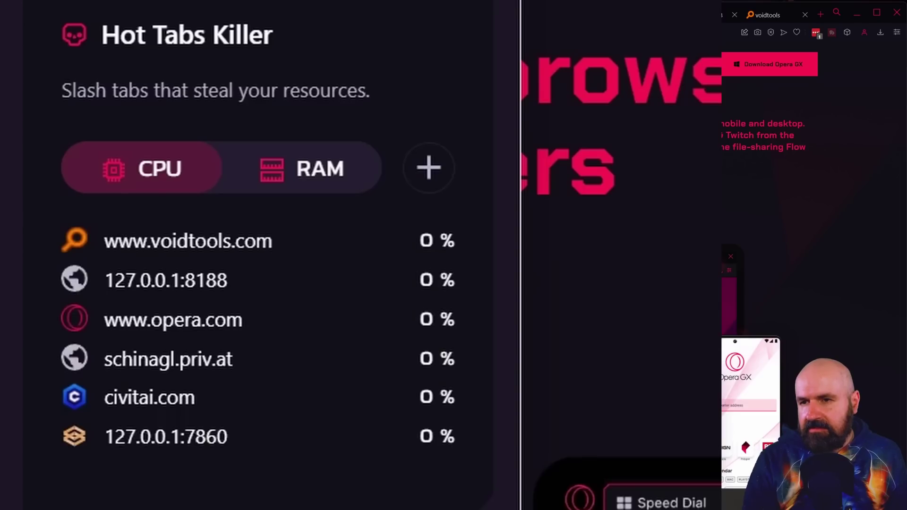
left_click(278, 191)
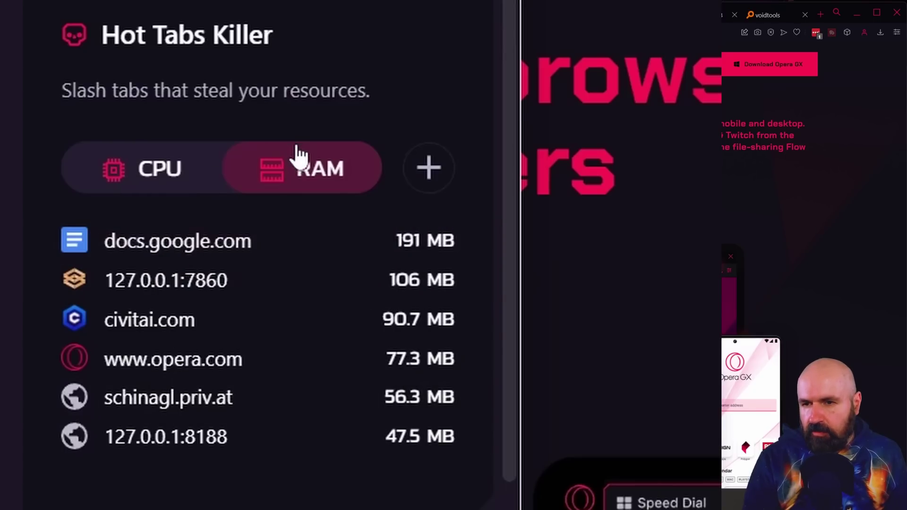
left_click(152, 176)
scroll(307, 390, "down", 5)
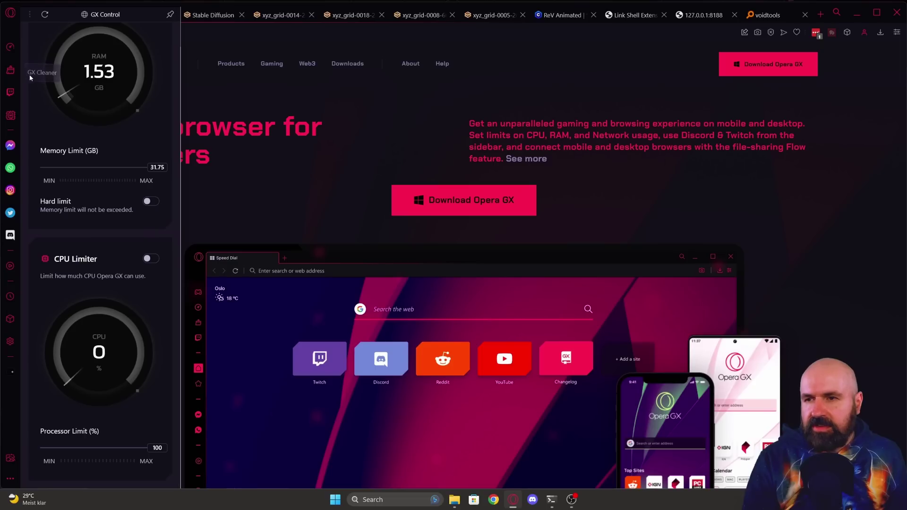
left_click(11, 71)
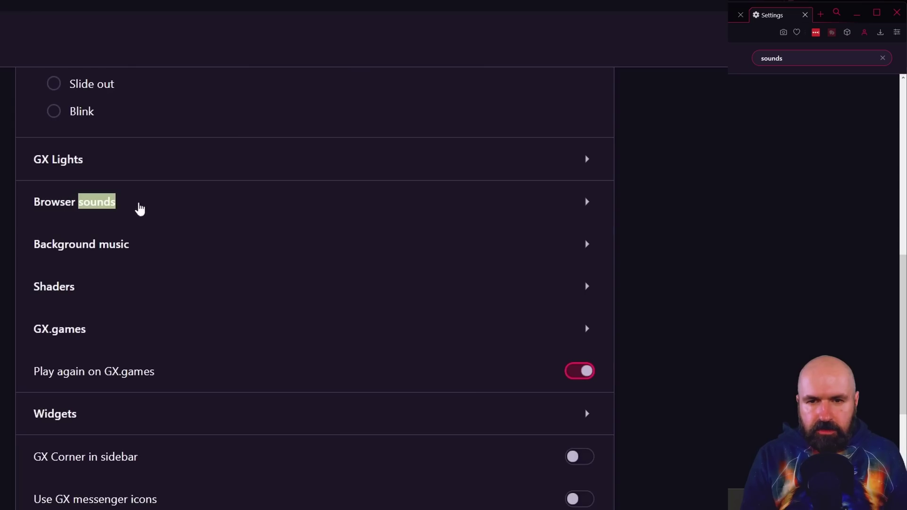
Step: Open the Browser sounds setting from the 'sounds' settings search results
left_click(138, 206)
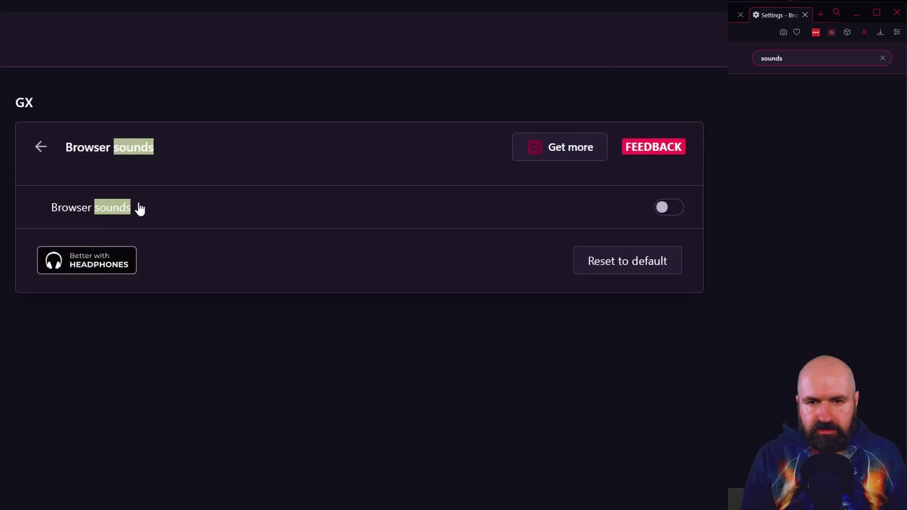